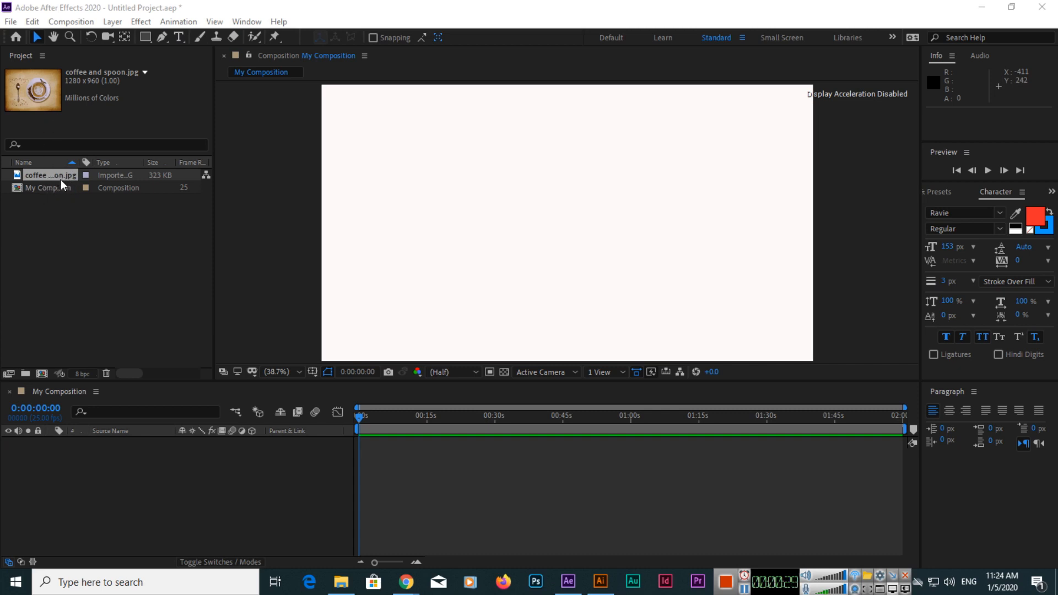
Place coffee and spoon.jpg in My Composition at 51% scale, positioned near the frame's center at about 933, 574
drag(61, 177, 605, 235)
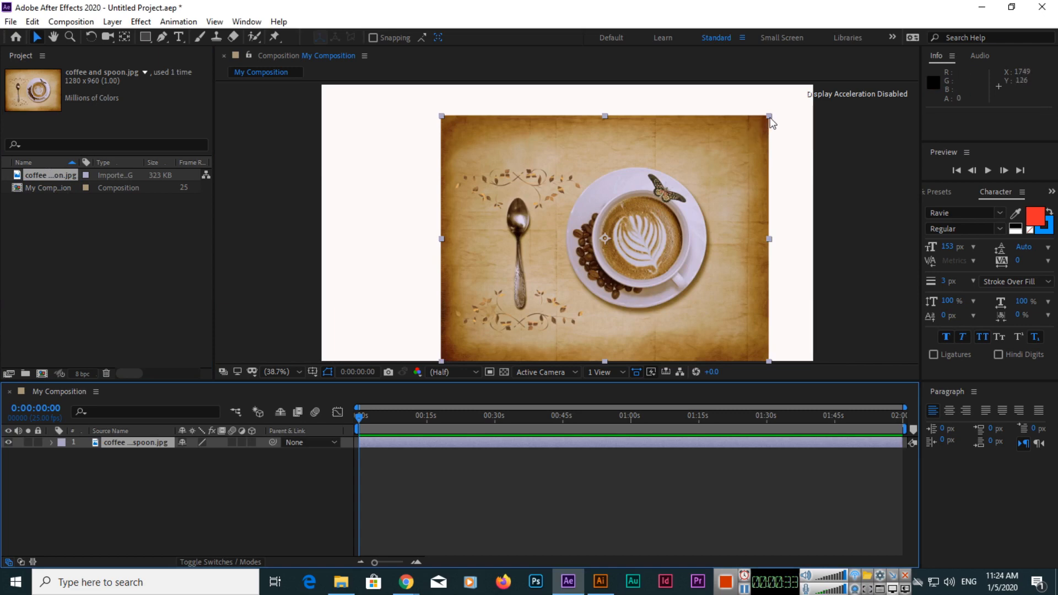
drag(770, 123, 716, 180)
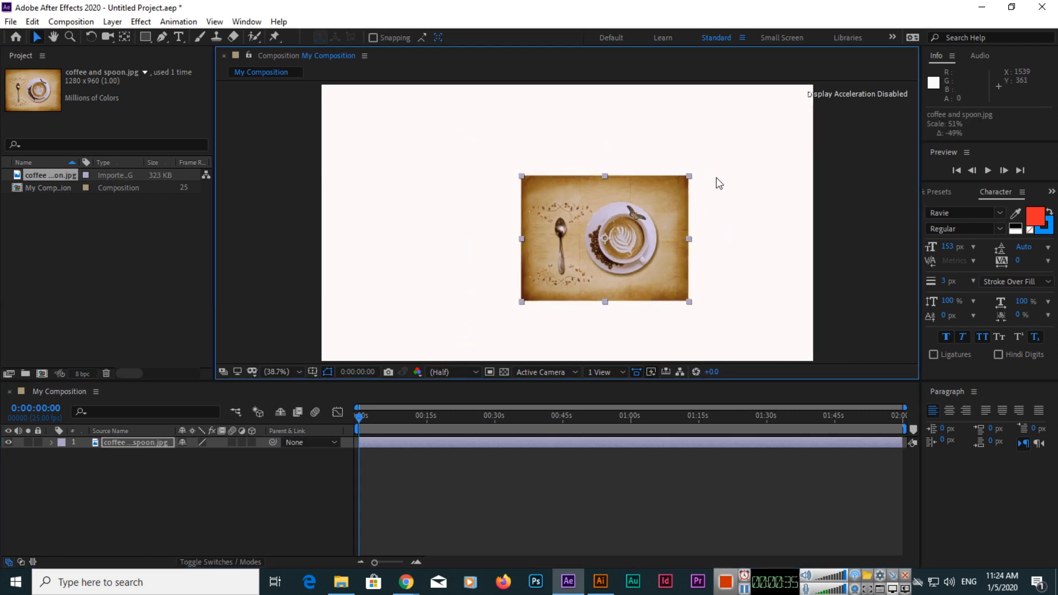
drag(676, 231, 624, 230)
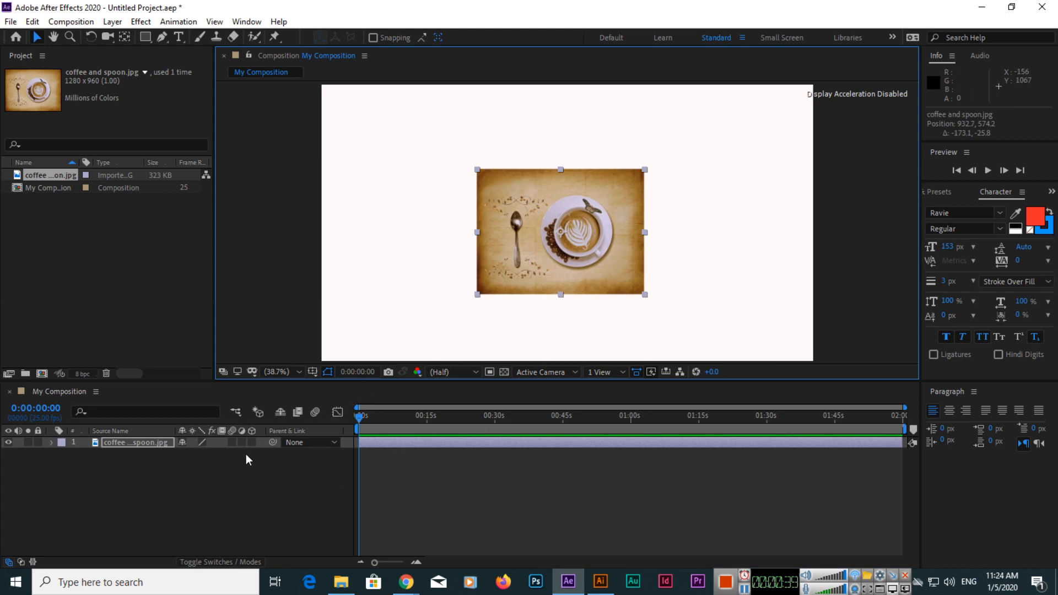
Examine the coffee layer's Transform group with its Anchor Point, Position, Scale, Rotation and Opacity properties, and collapse it again
click(159, 445)
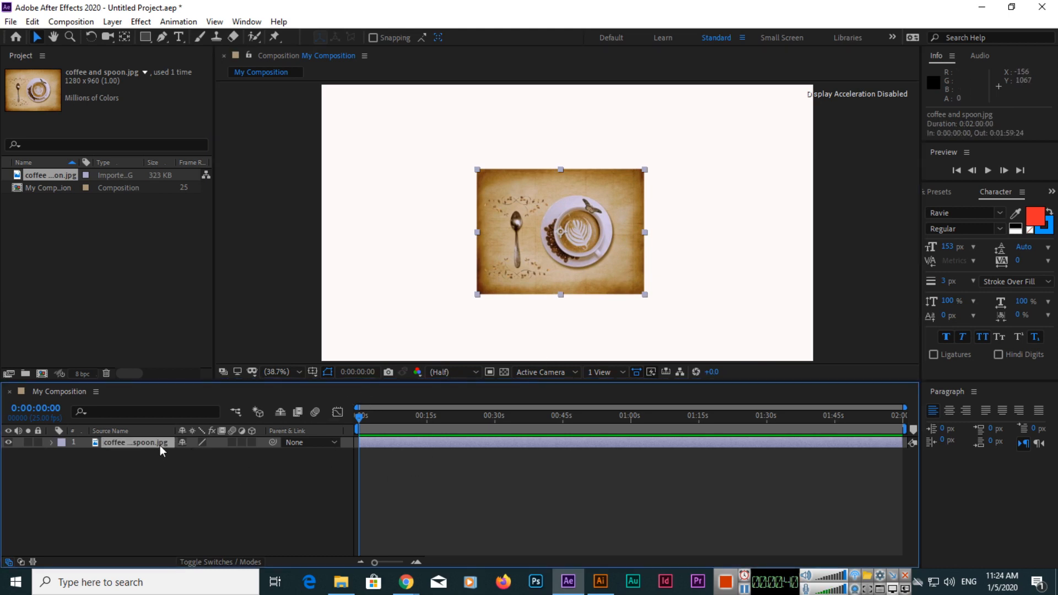
click(52, 443)
click(62, 454)
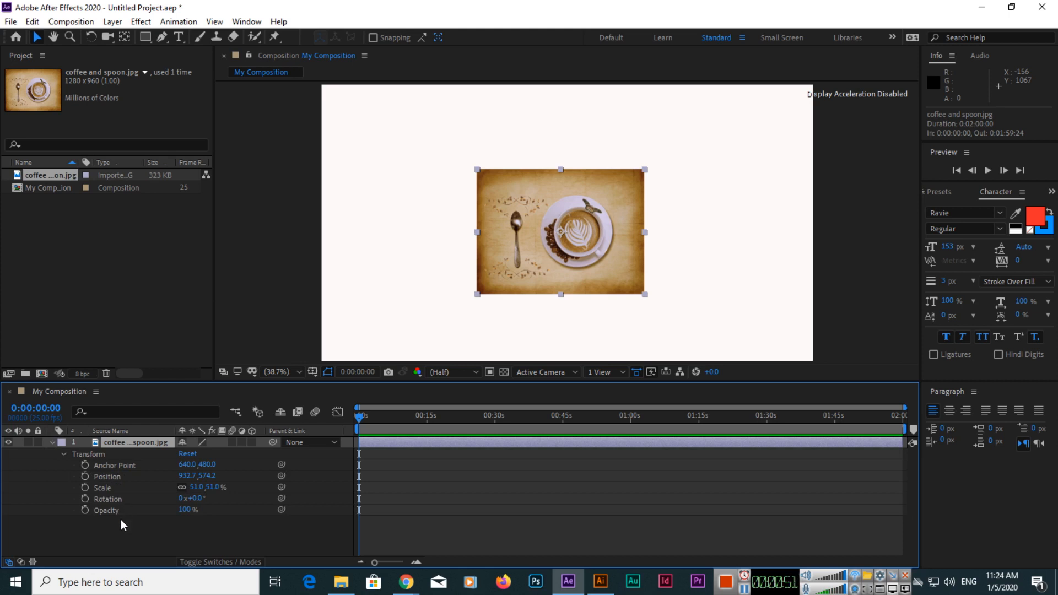
click(65, 455)
click(53, 443)
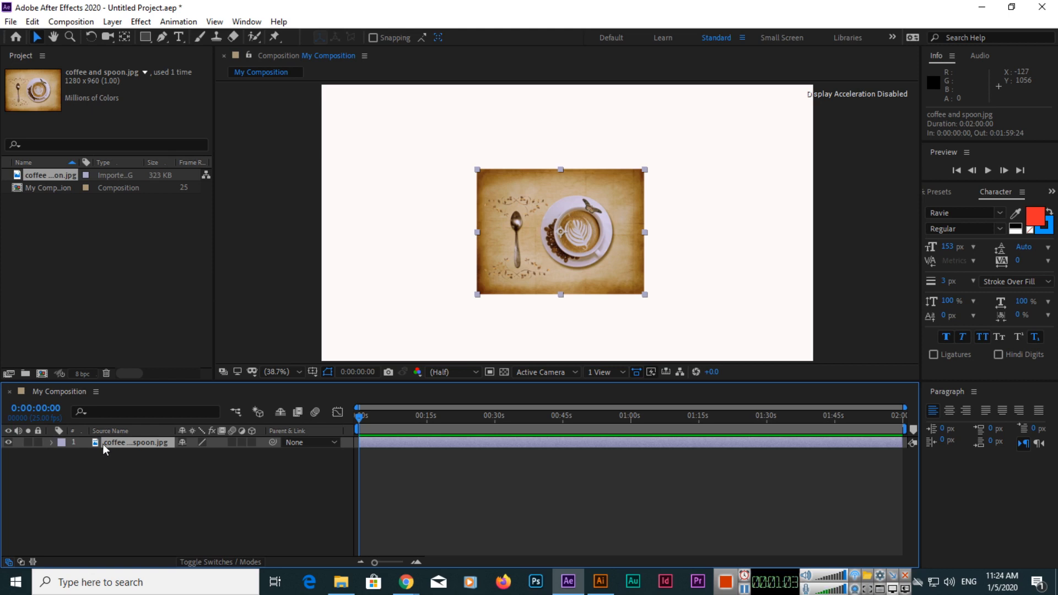
click(50, 443)
click(64, 455)
click(62, 455)
click(52, 444)
Reveal the coffee layer's transform properties one at a time, finishing with only Position shown
key(p)
key(a)
key(r)
key(t)
key(s)
key(p)
Try shifting the coffee image vertically and horizontally through its Position values, and undo the moves
drag(207, 454, 487, 441)
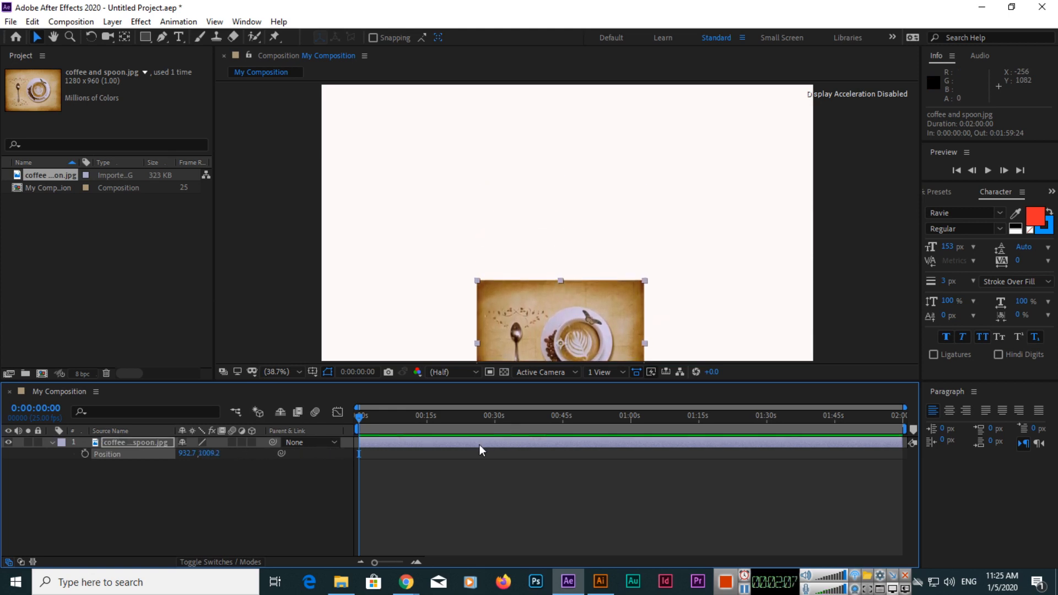
key(ctrl+z)
drag(191, 456, 318, 453)
mouse_move(191, 455)
mouse_down()
mouse_move(246, 455)
mouse_move(199, 457)
mouse_up()
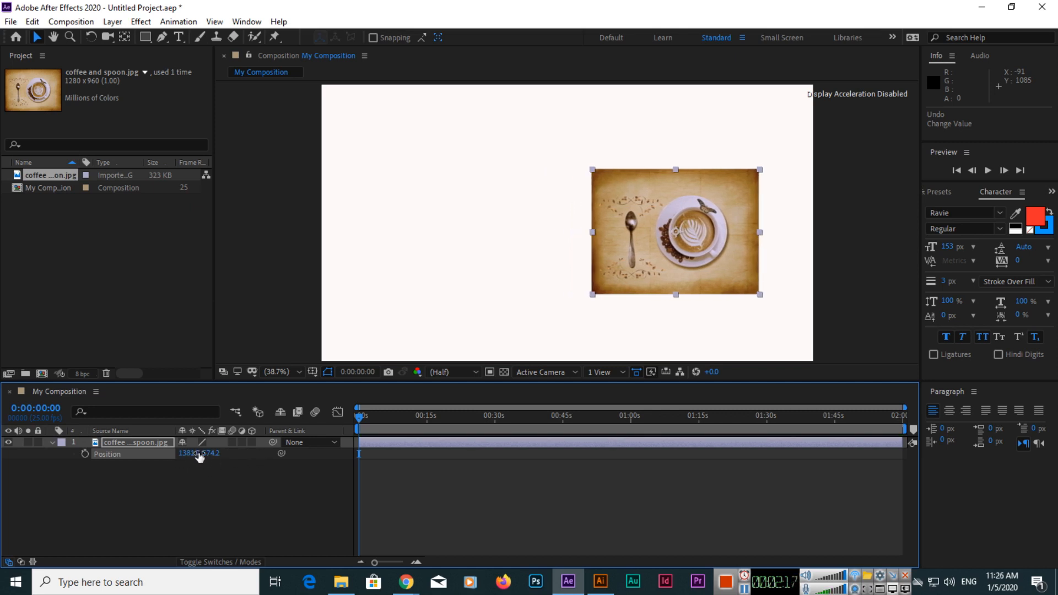
key(ctrl+z)
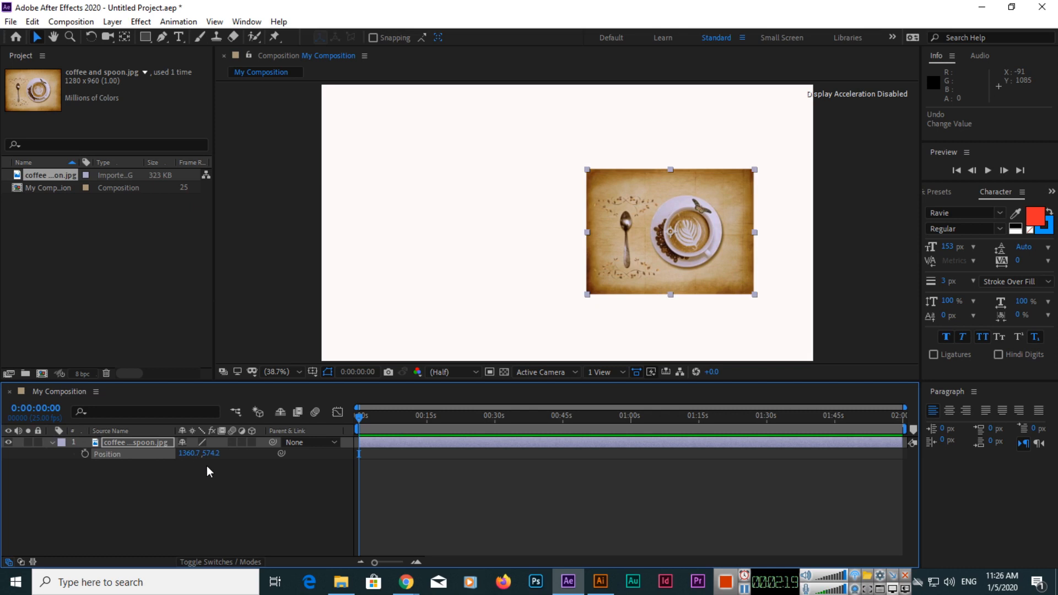
key(ctrl+z)
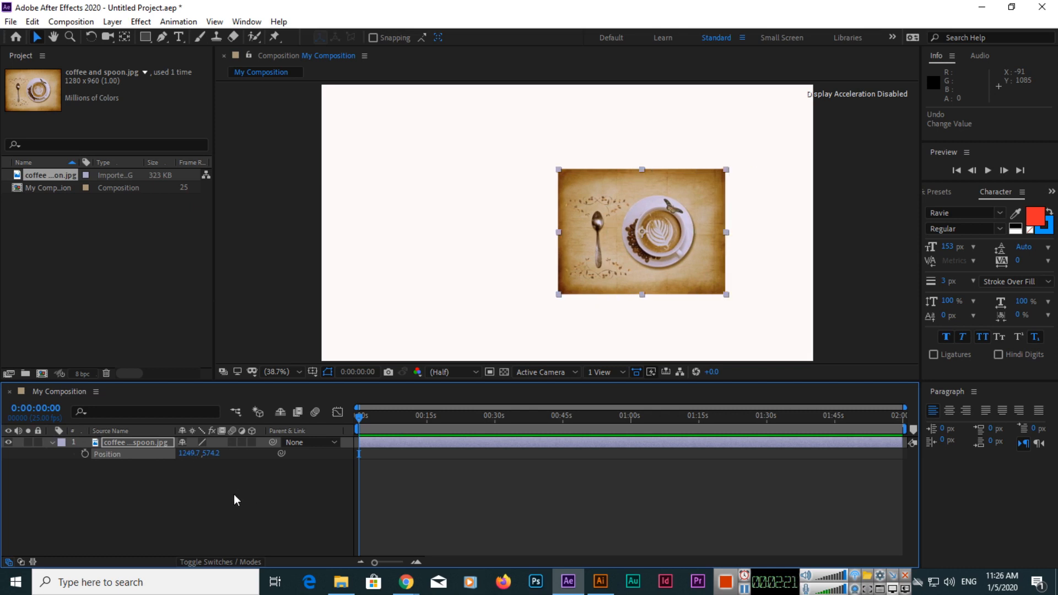
key(ctrl+z)
key(ctrl+z)
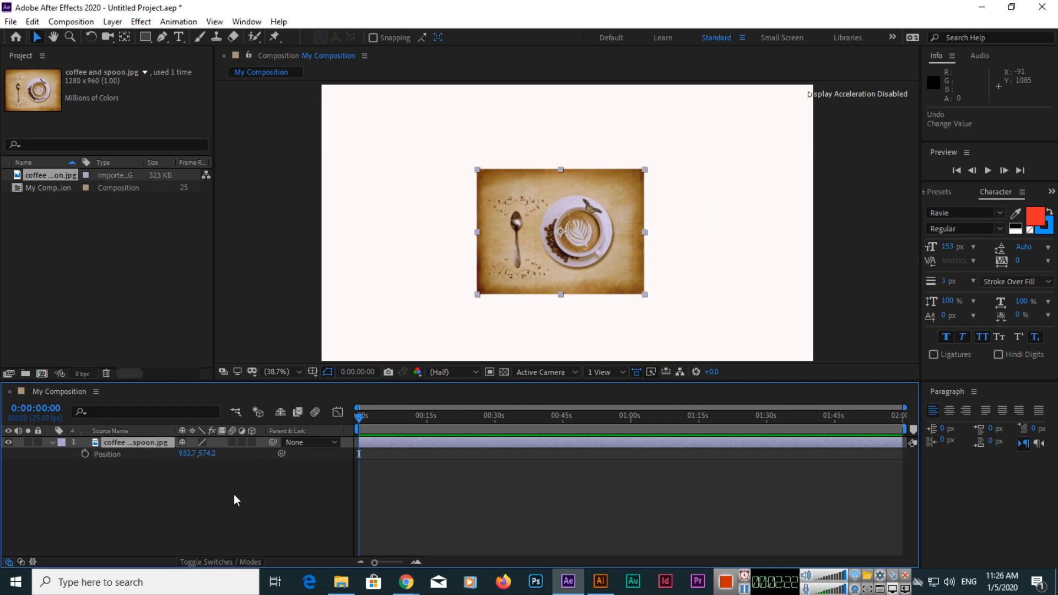
Animate the coffee layer's Position with a starting keyframe at 0 seconds and a second at 5 seconds with X about 1571.7
click(84, 455)
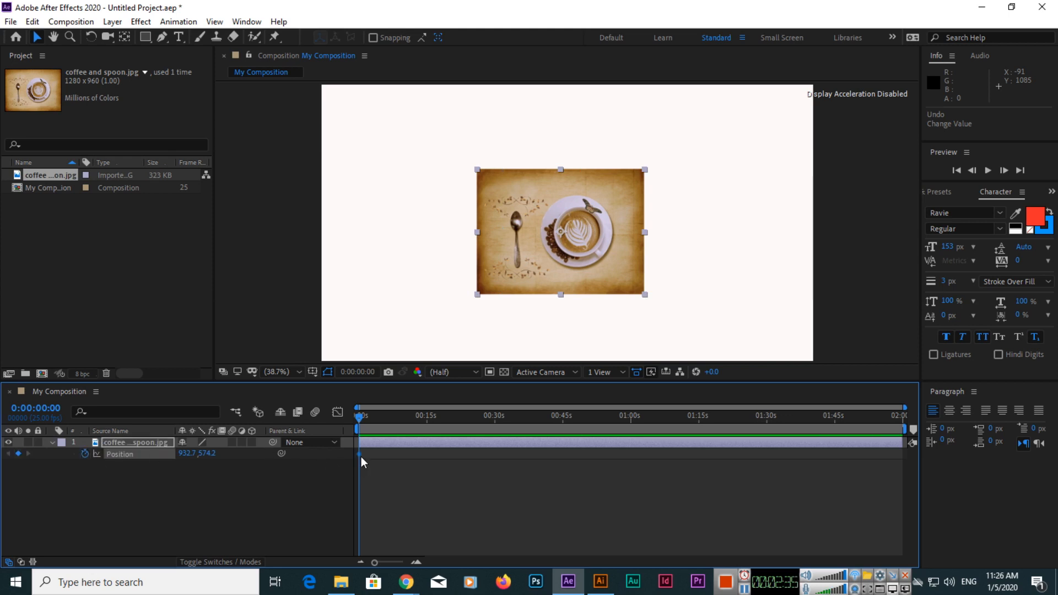
mouse_move(359, 455)
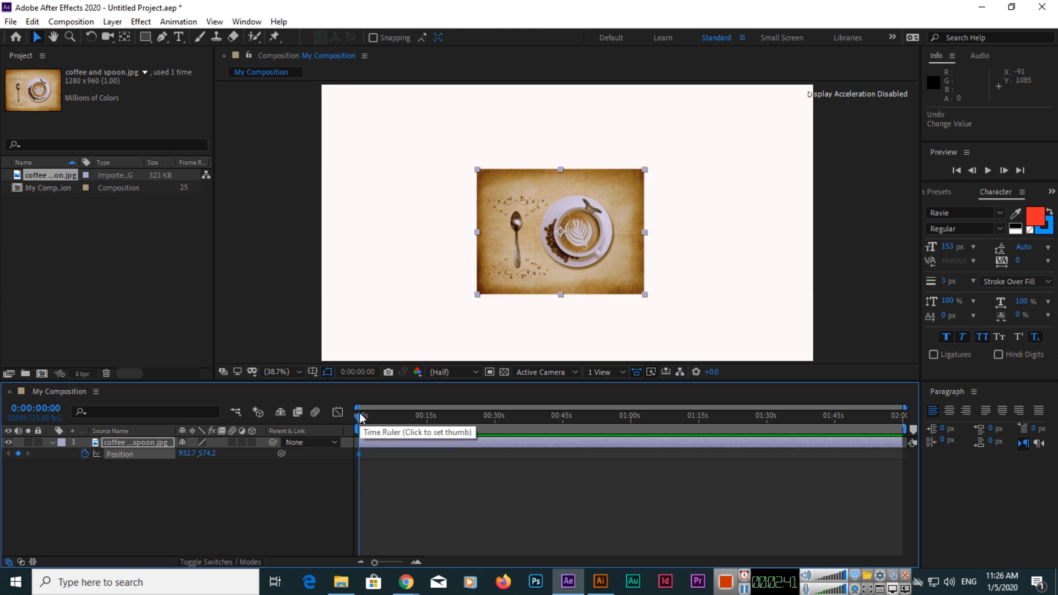
drag(360, 419, 386, 418)
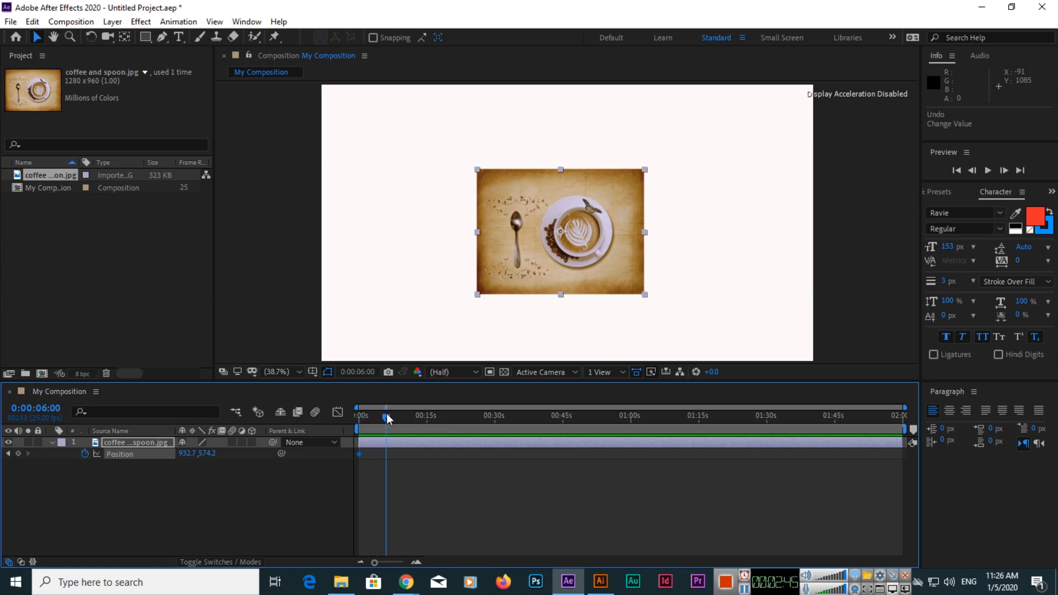
click(39, 409)
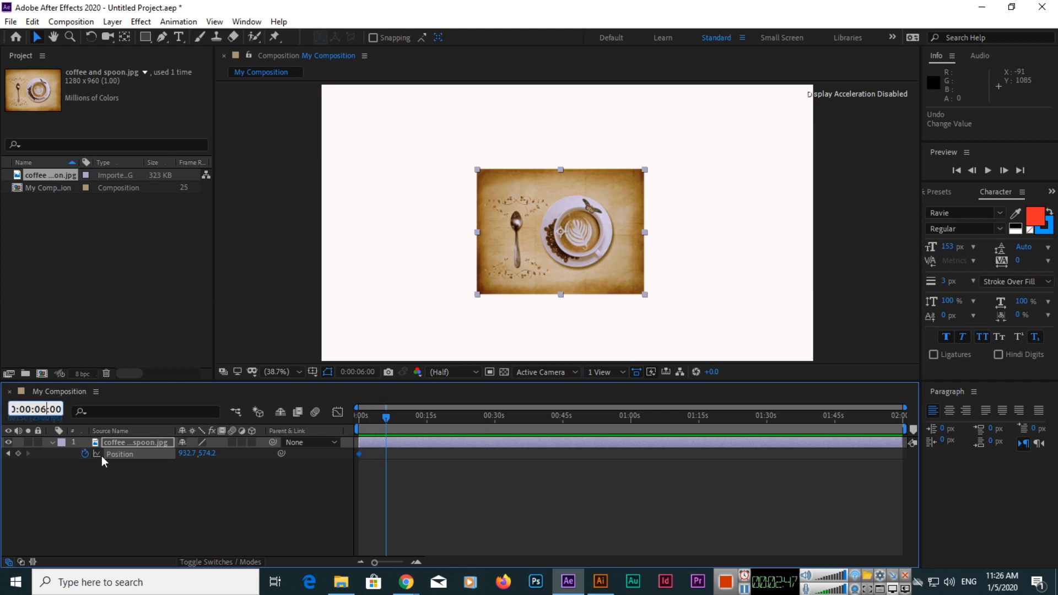
key(shift+Left)
text(5)
key(Return)
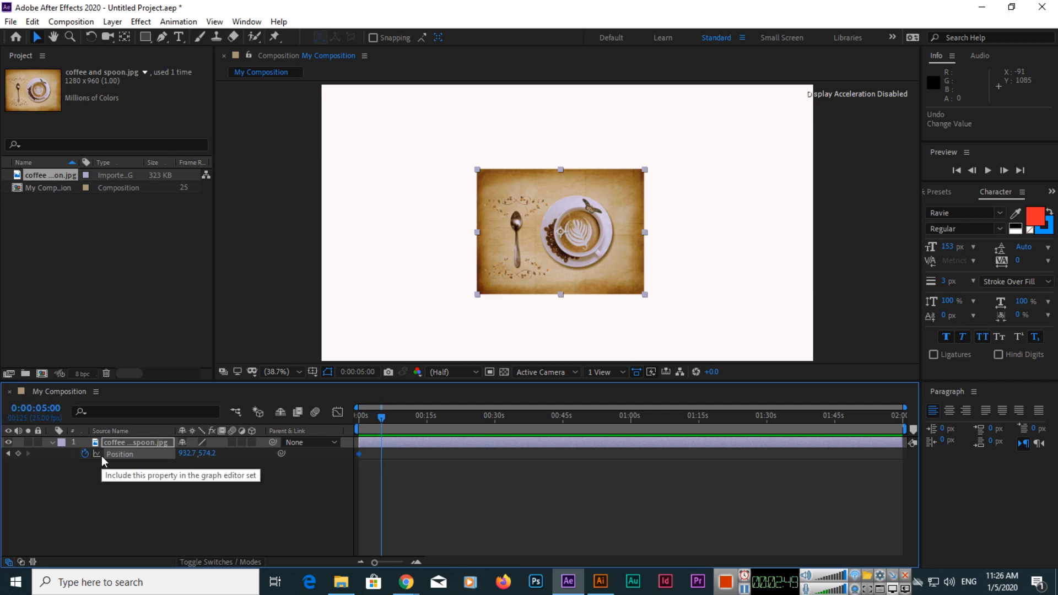
click(21, 454)
drag(189, 461, 594, 444)
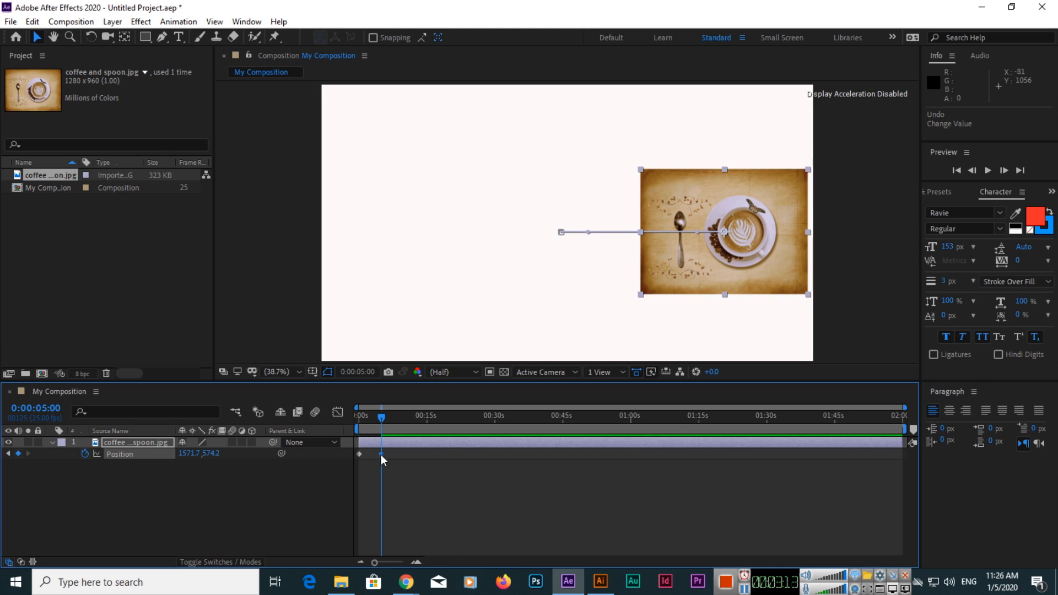
Preview the image's horizontal movement from the start of the composition, and stop playback
drag(383, 418, 349, 418)
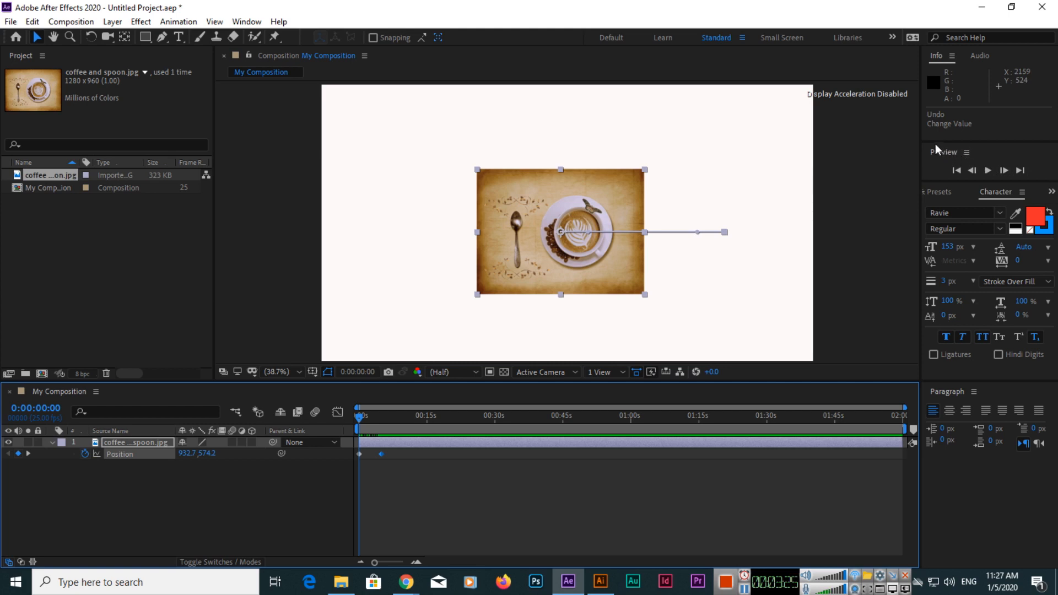
click(987, 169)
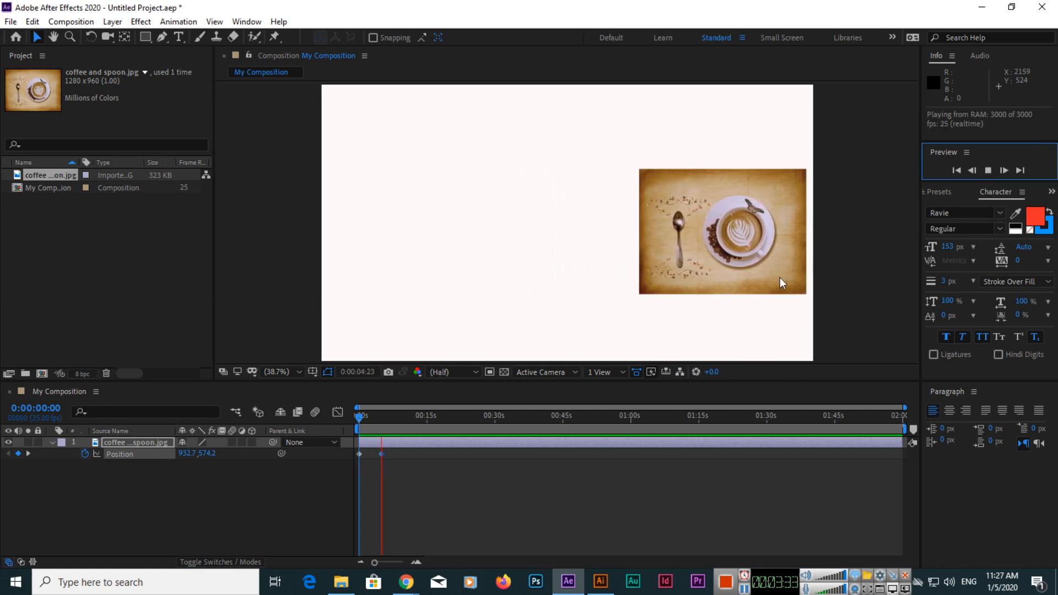
click(359, 418)
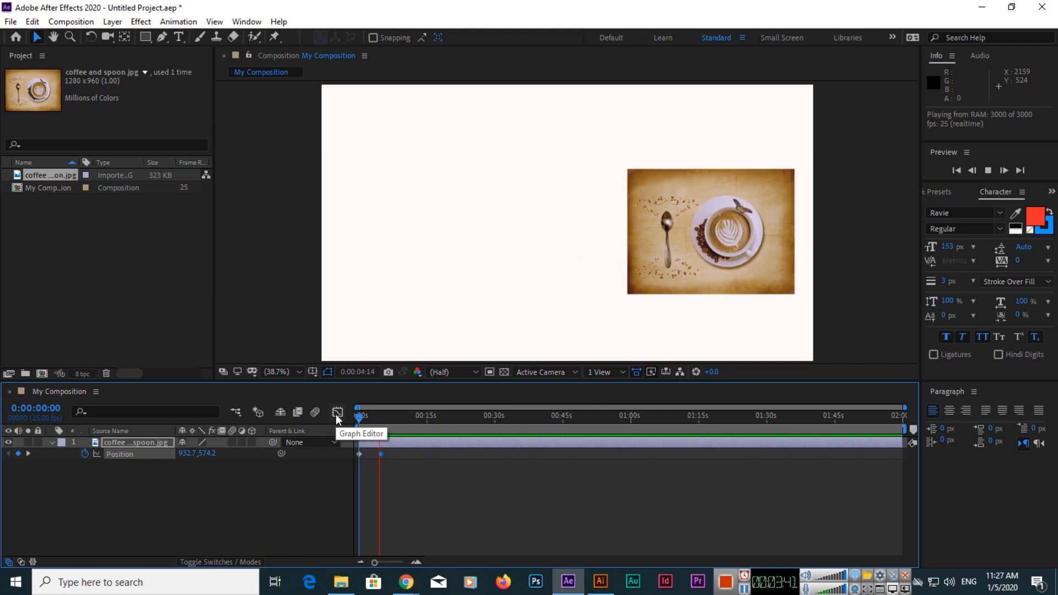
key(space)
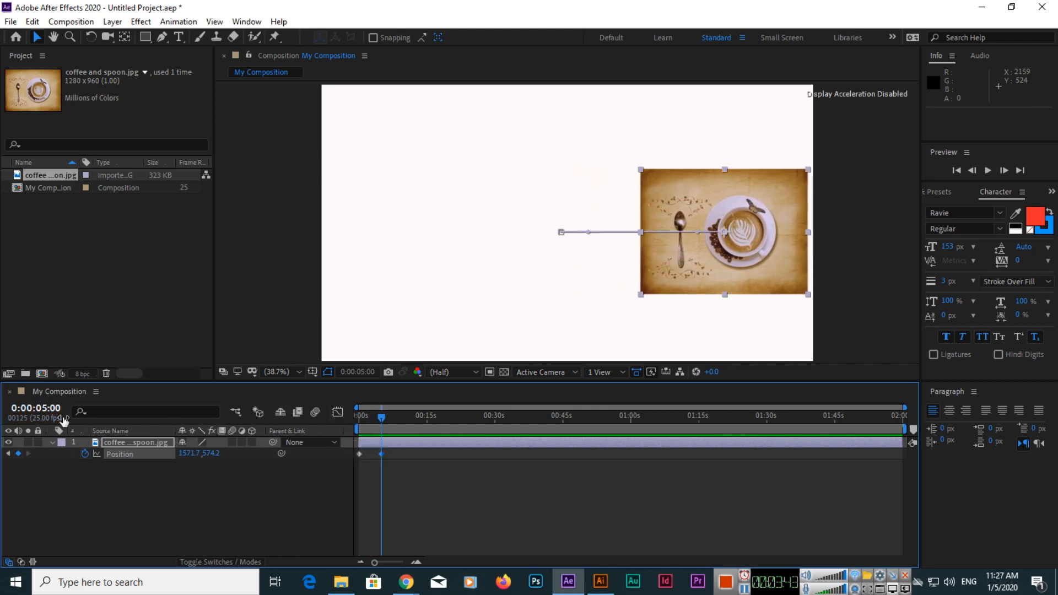
Add a Position keyframe at 10 seconds that moves the coffee image above the frame, with Y about -273.8
click(36, 409)
key(shift+Left)
key(shift+Left)
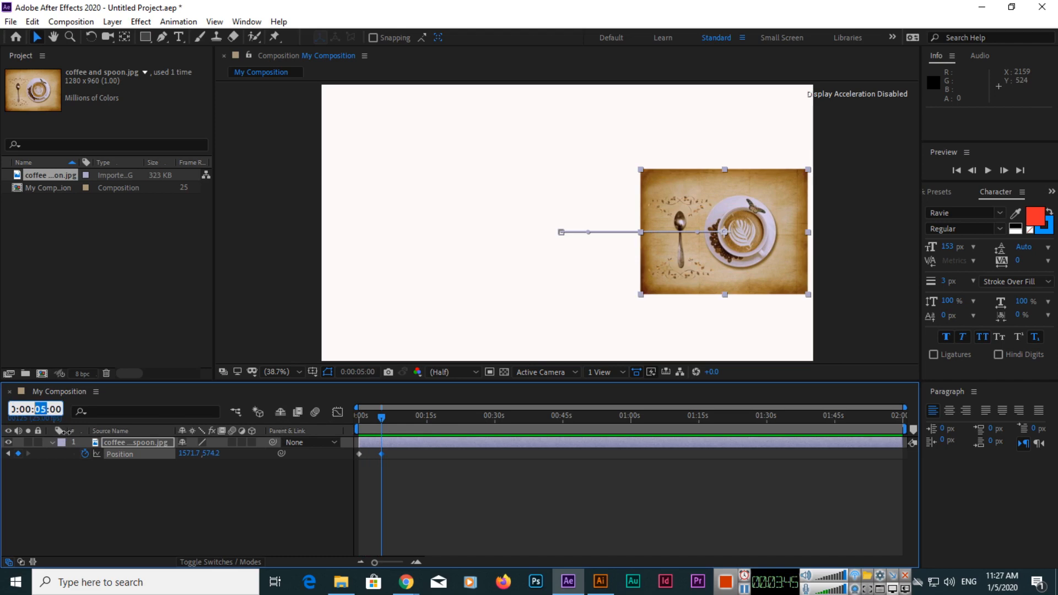
text(10)
key(Return)
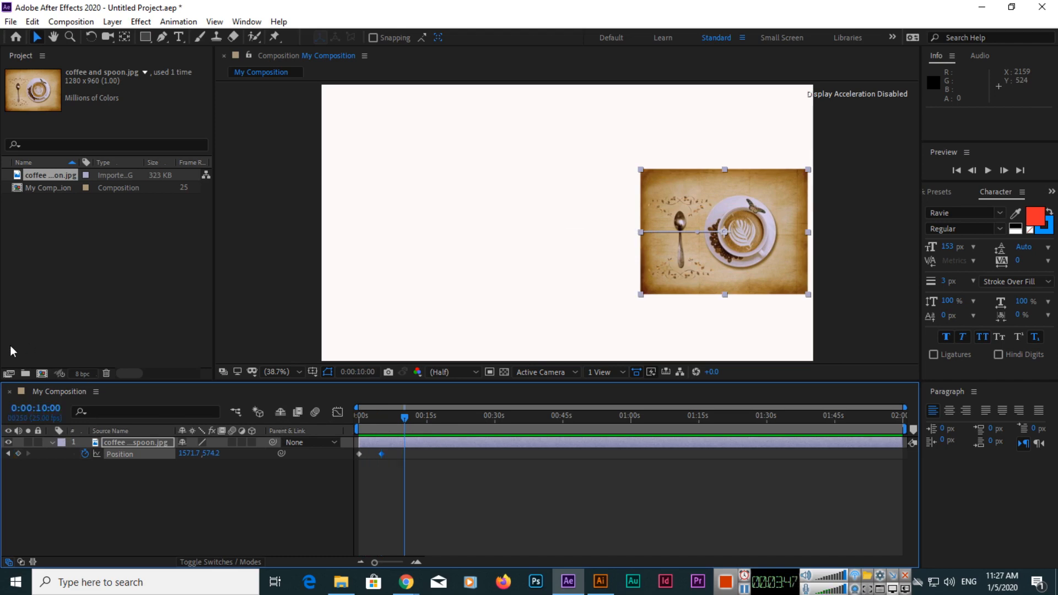
drag(210, 454, 91, 454)
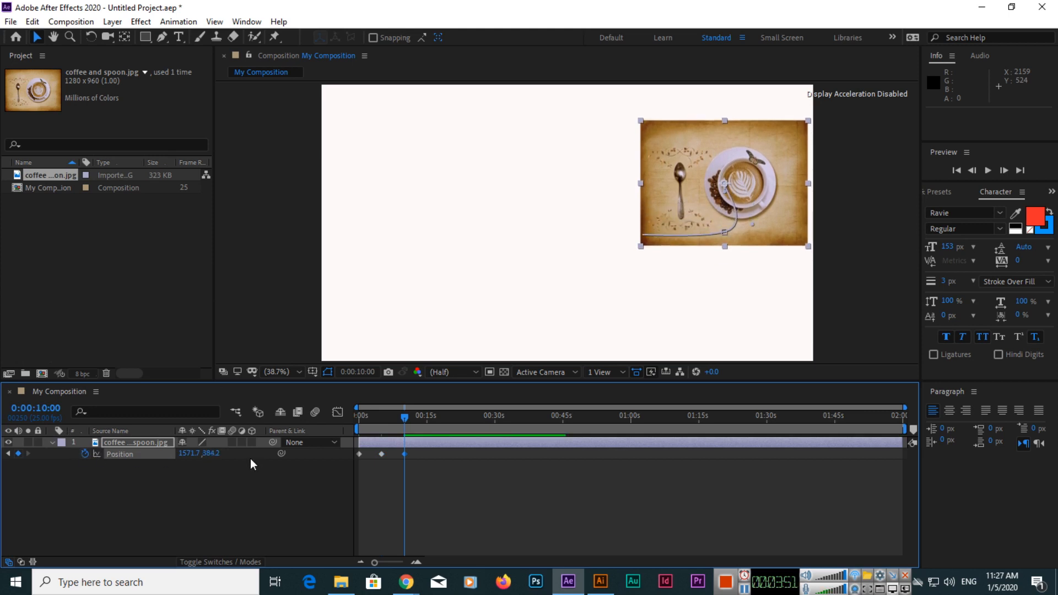
drag(211, 455, 63, 425)
drag(213, 454, 13, 445)
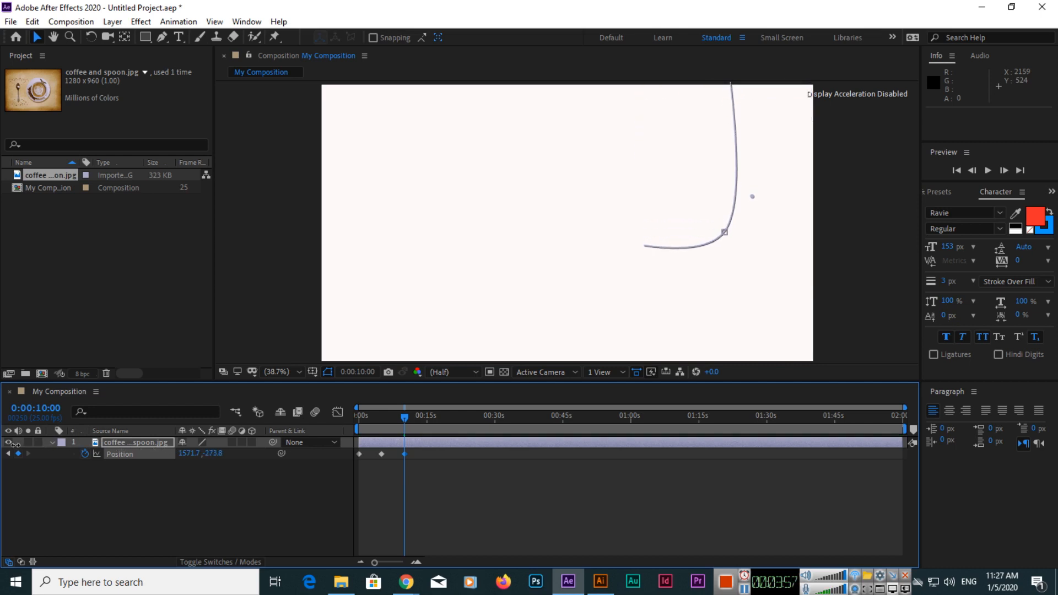
Play the three-keyframe Position animation from 0 seconds and return to the composition's start
drag(408, 422, 348, 415)
key(space)
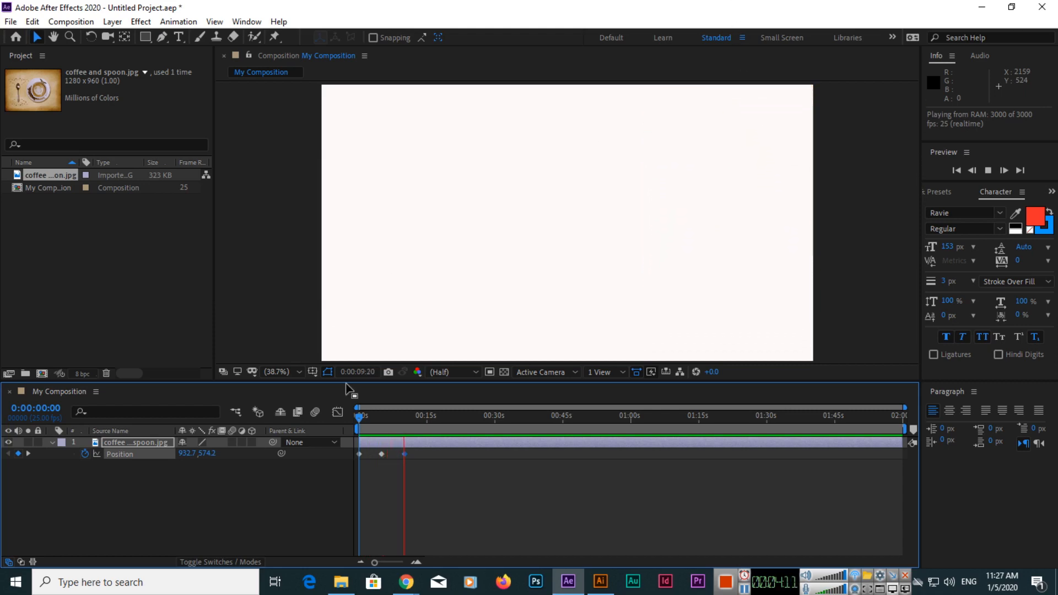
mouse_move(363, 418)
mouse_down()
mouse_move(398, 416)
mouse_move(346, 419)
mouse_move(401, 422)
mouse_move(381, 431)
mouse_move(335, 424)
mouse_move(393, 426)
mouse_move(356, 430)
mouse_up()
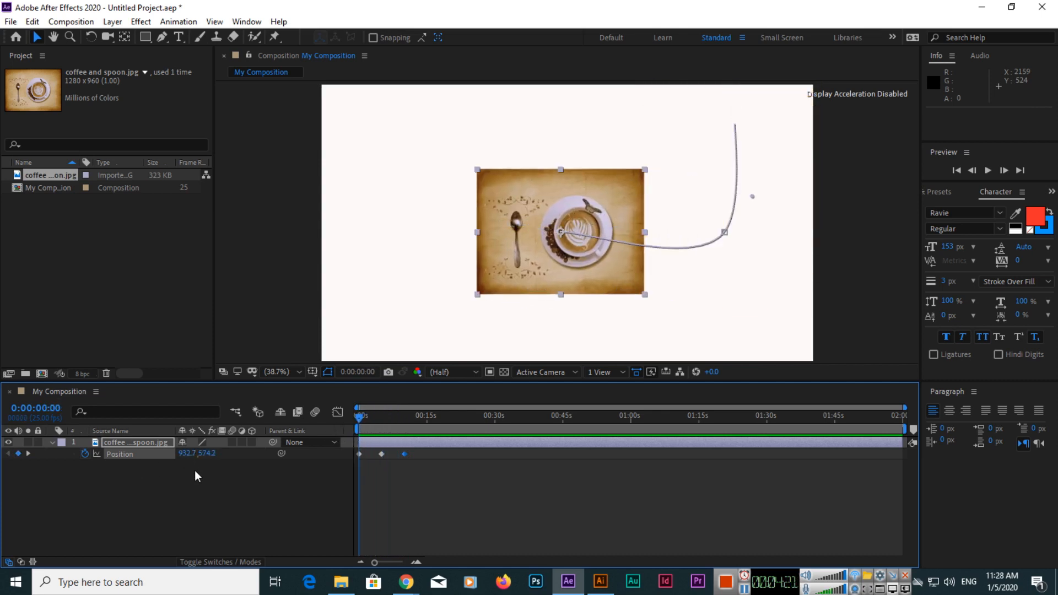
Remove all Position keyframes from the coffee layer and collapse its properties
click(84, 456)
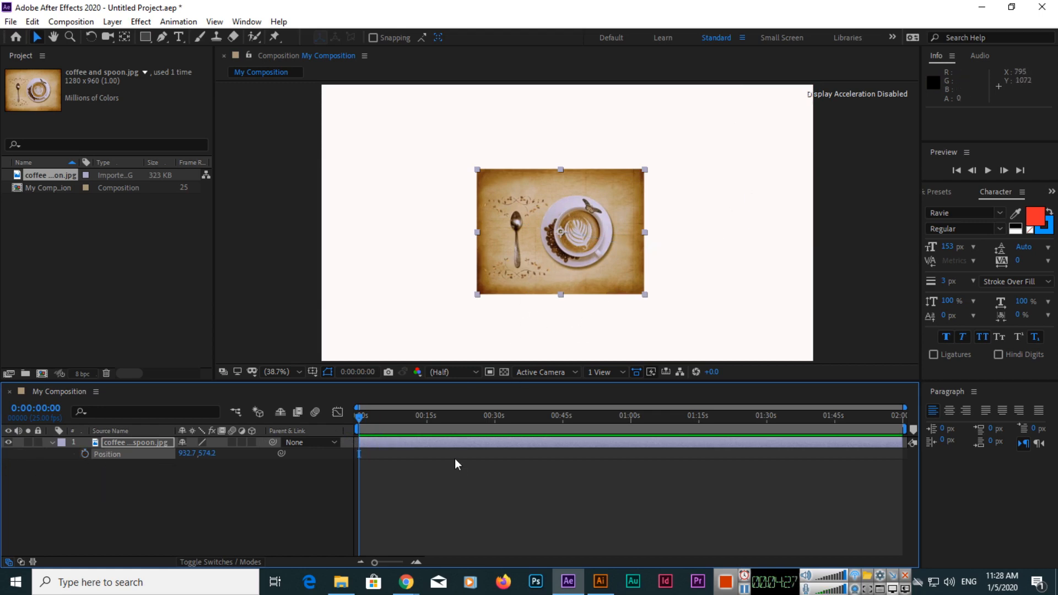
click(454, 475)
click(111, 447)
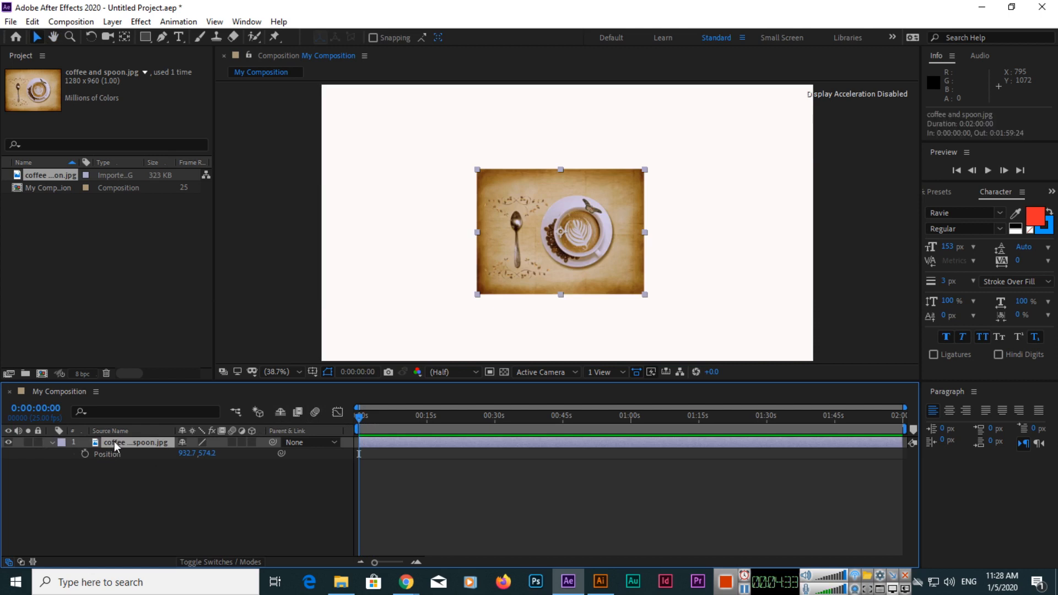
click(50, 442)
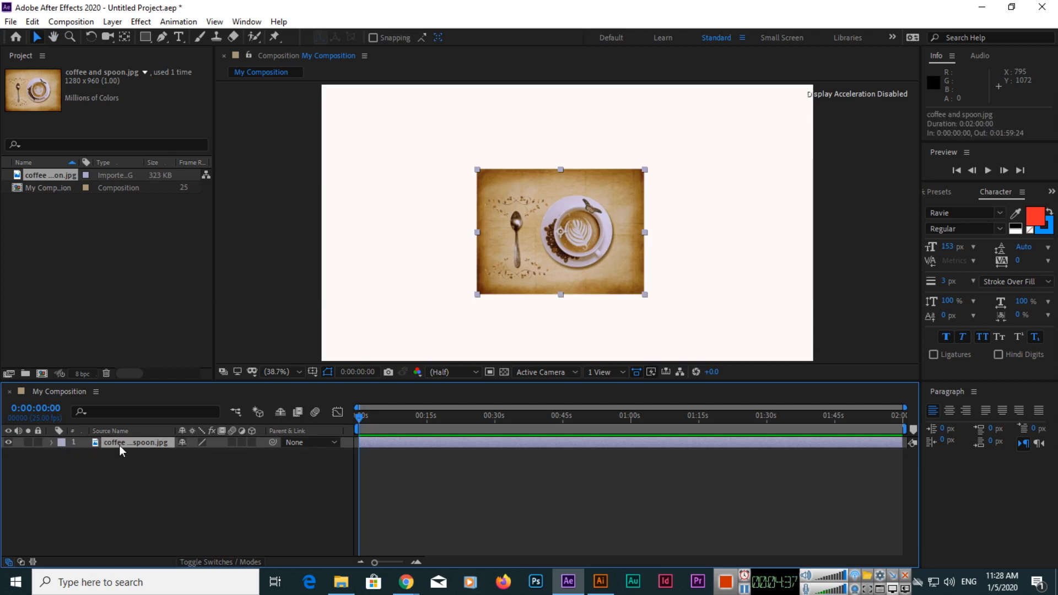
Reveal the coffee layer's Scale property and add Scale keyframes at 0 seconds and 5 seconds
key(s)
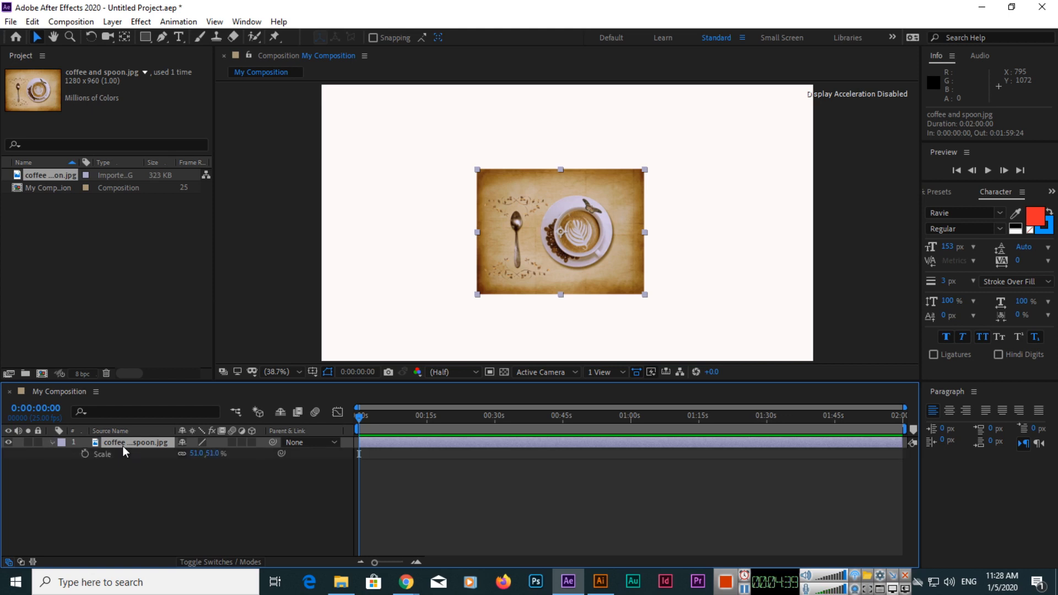
click(85, 454)
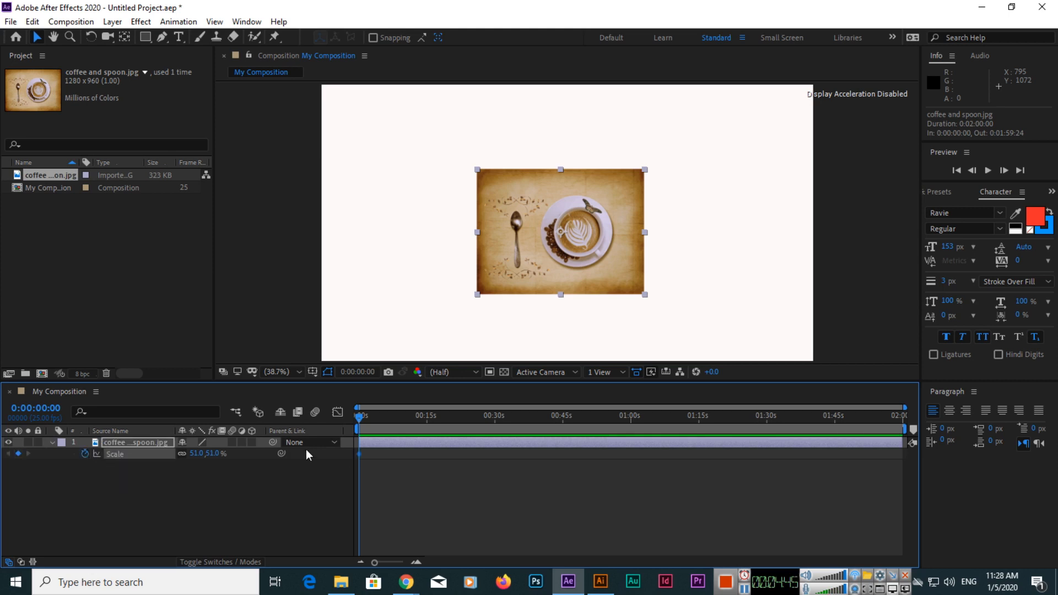
click(44, 408)
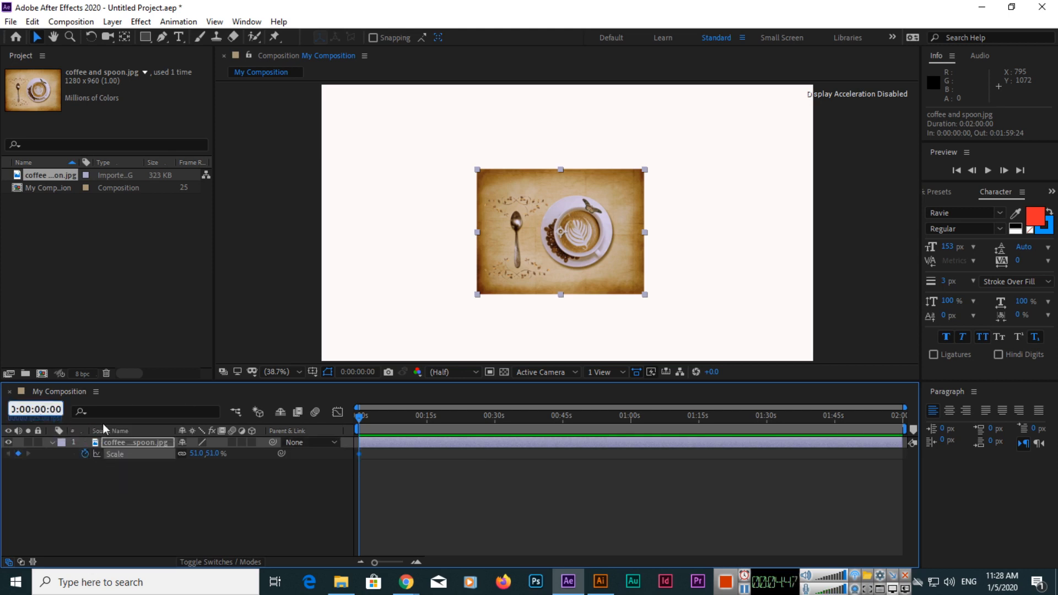
key(shift+Left)
key(shift+Left)
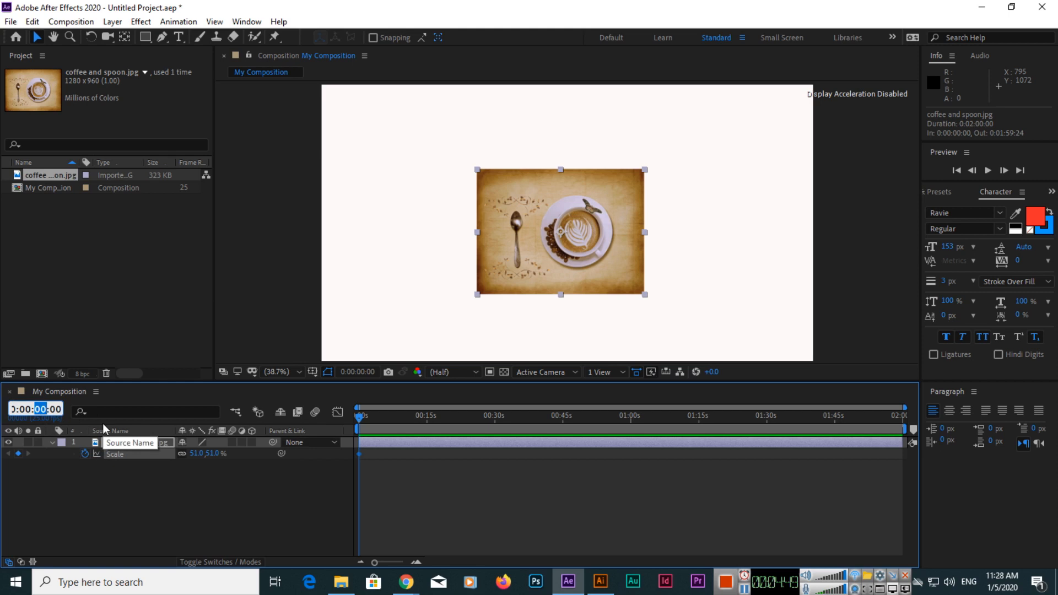
text(05)
key(Return)
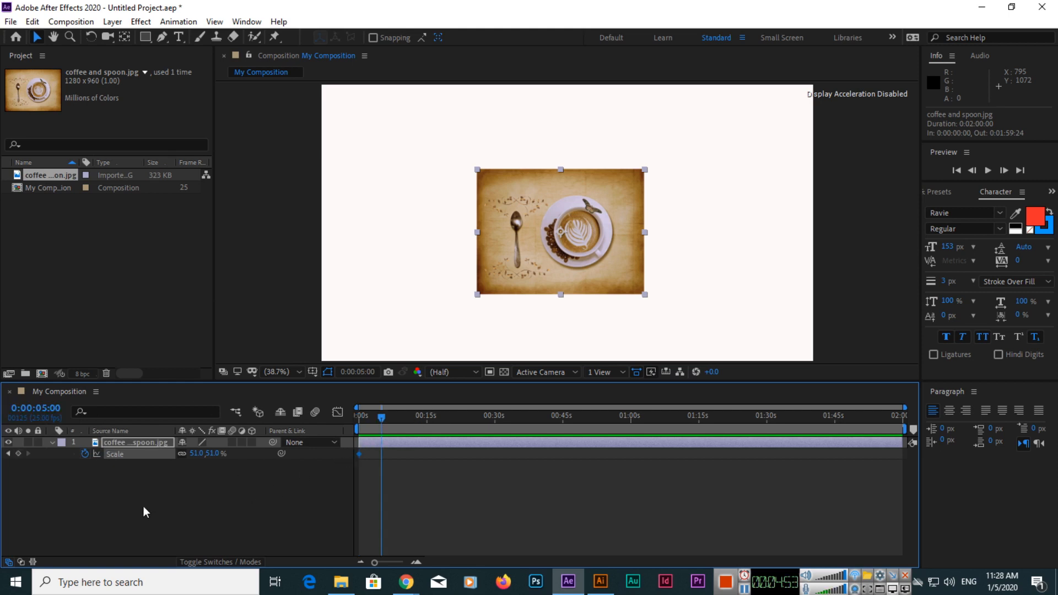
click(19, 453)
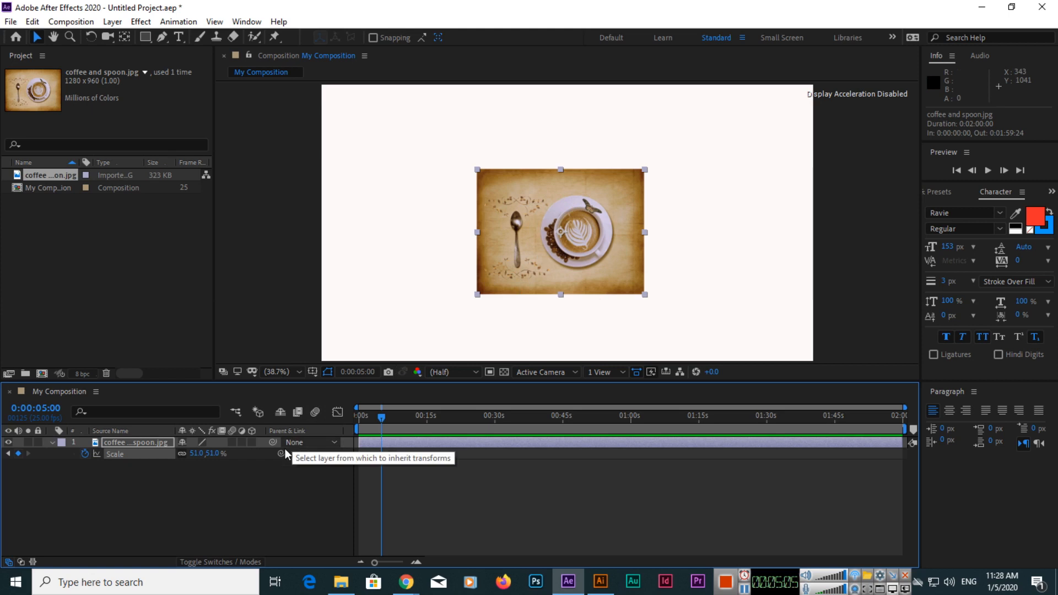
Enlarge the coffee image to a proportional Scale of 108% at the 5-second keyframe
click(213, 455)
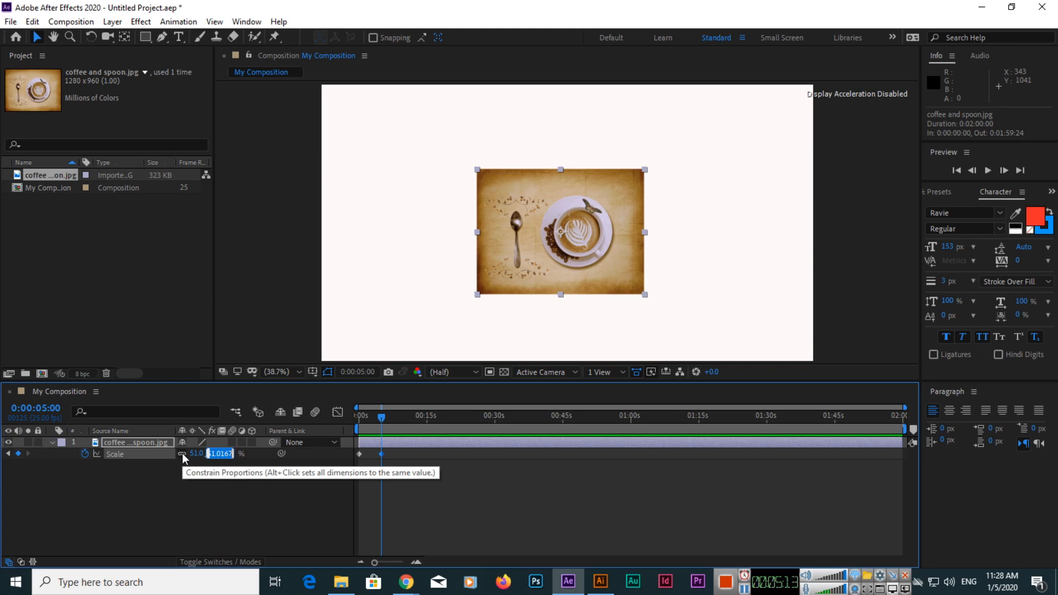
click(226, 463)
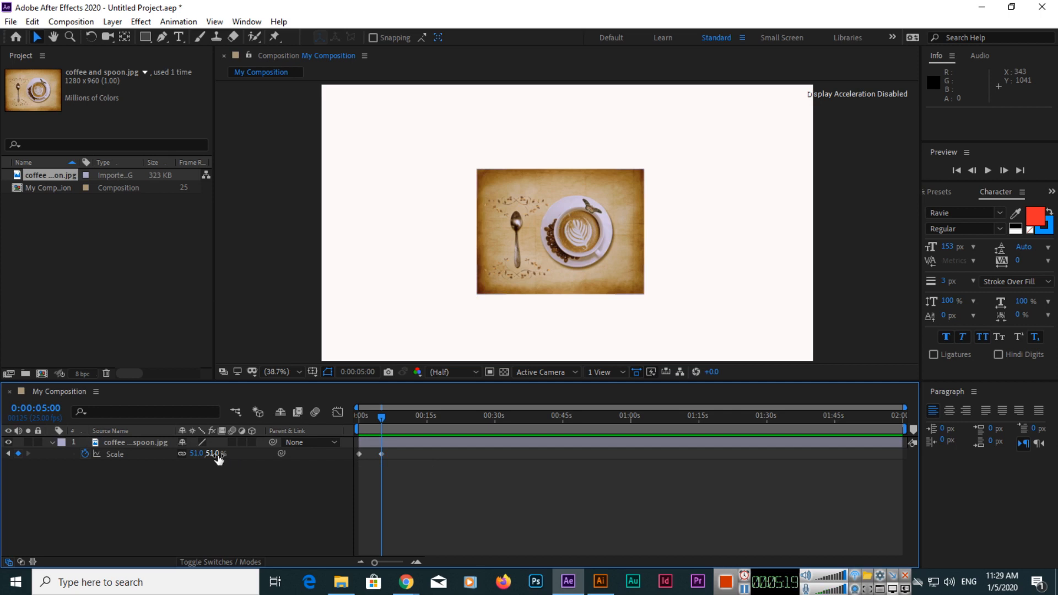
drag(219, 459, 254, 453)
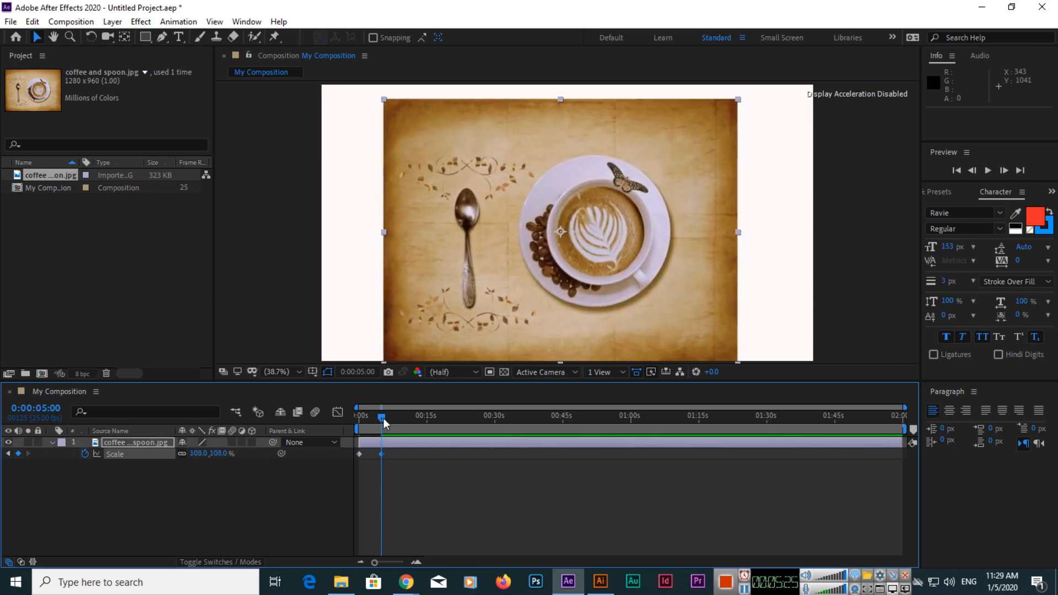
Preview the image's growth between the two Scale keyframes from 0 seconds, and stop playback
drag(384, 419, 356, 419)
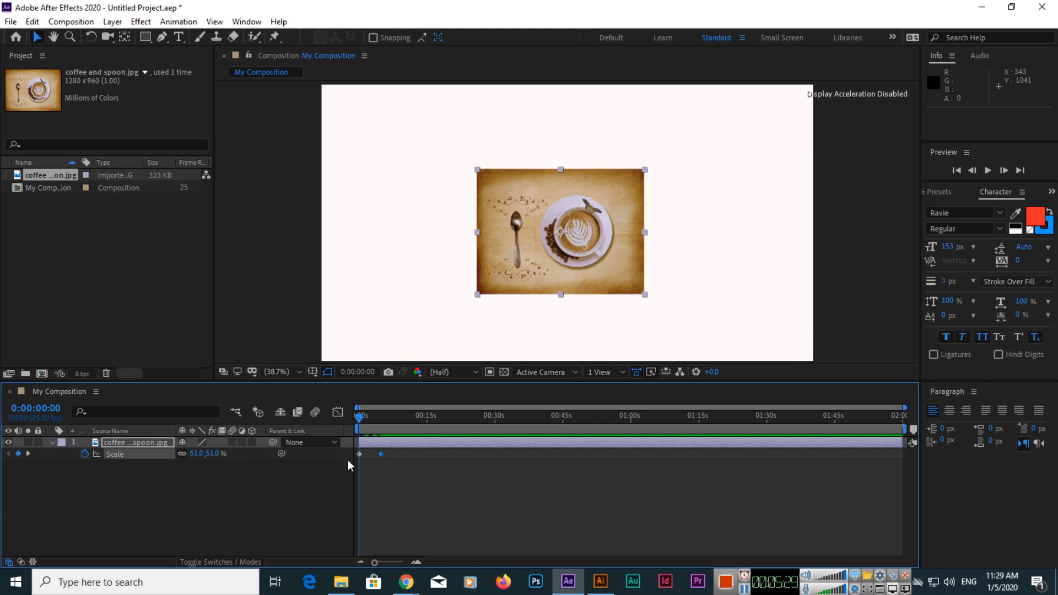
key(space)
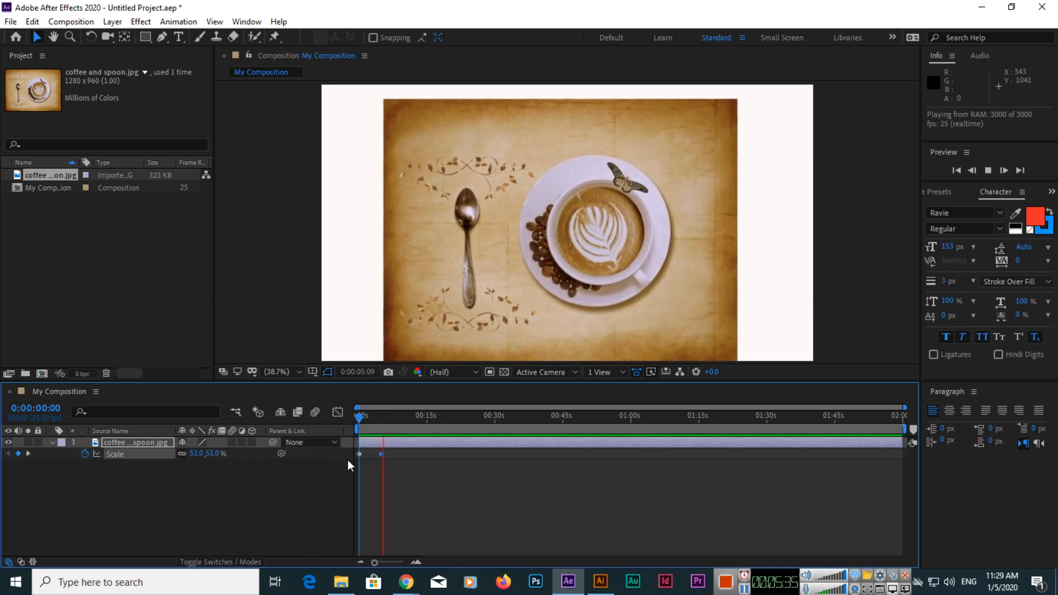
key(space)
Add a Scale keyframe at 10 seconds that shrinks the coffee image to 0%
click(49, 408)
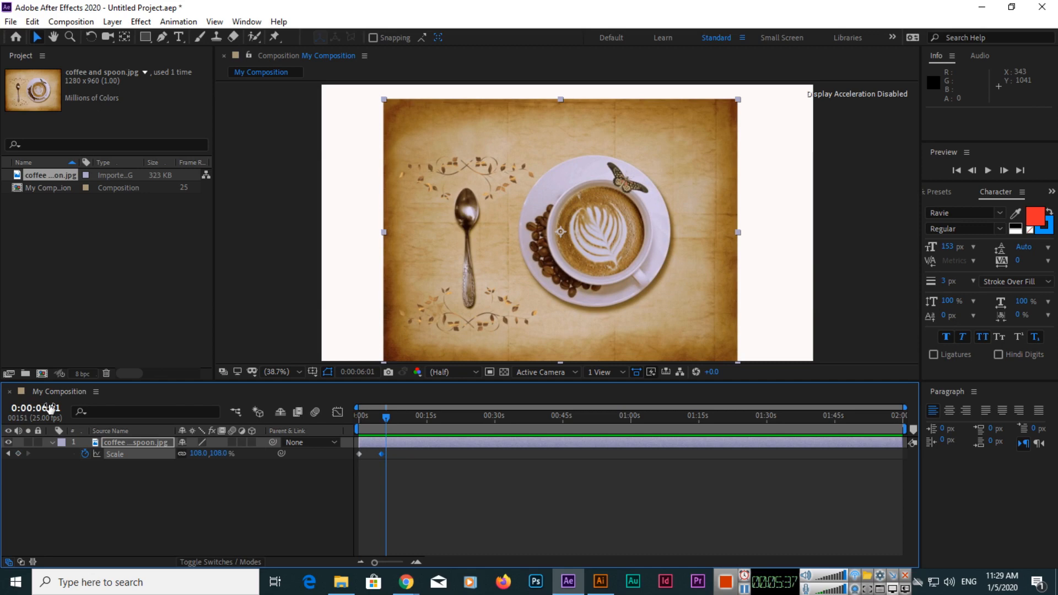
key(Right)
key(BackSpace)
text(0)
key(Left)
key(Left)
double_click(41, 409)
text(10)
key(Return)
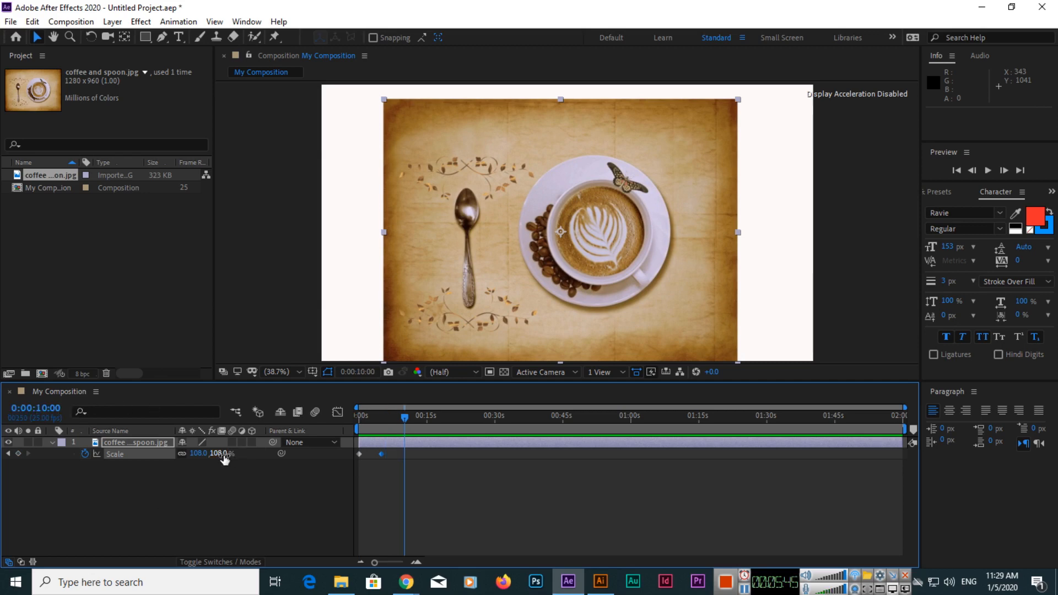
click(17, 453)
drag(223, 457, 184, 457)
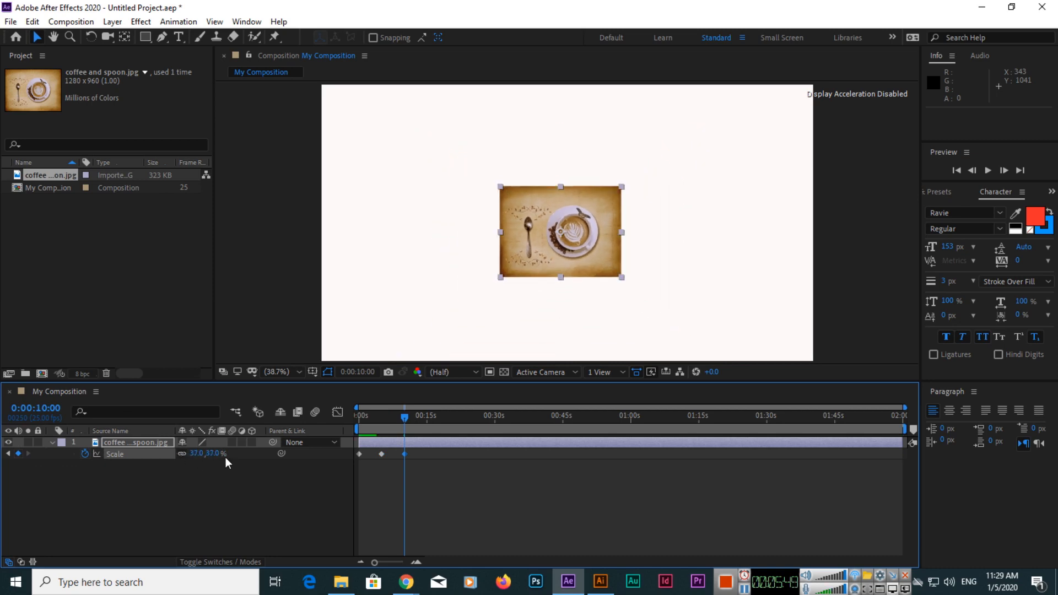
text(0)
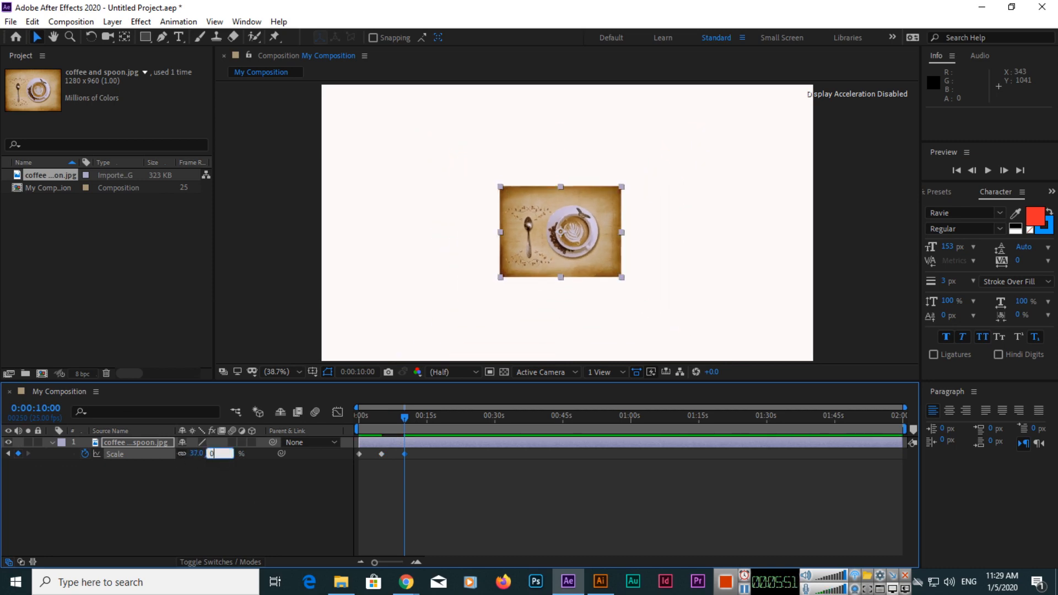
key(Return)
Play the three-keyframe Scale animation twice from 0 seconds and return to the composition's start
drag(405, 418, 331, 417)
key(space)
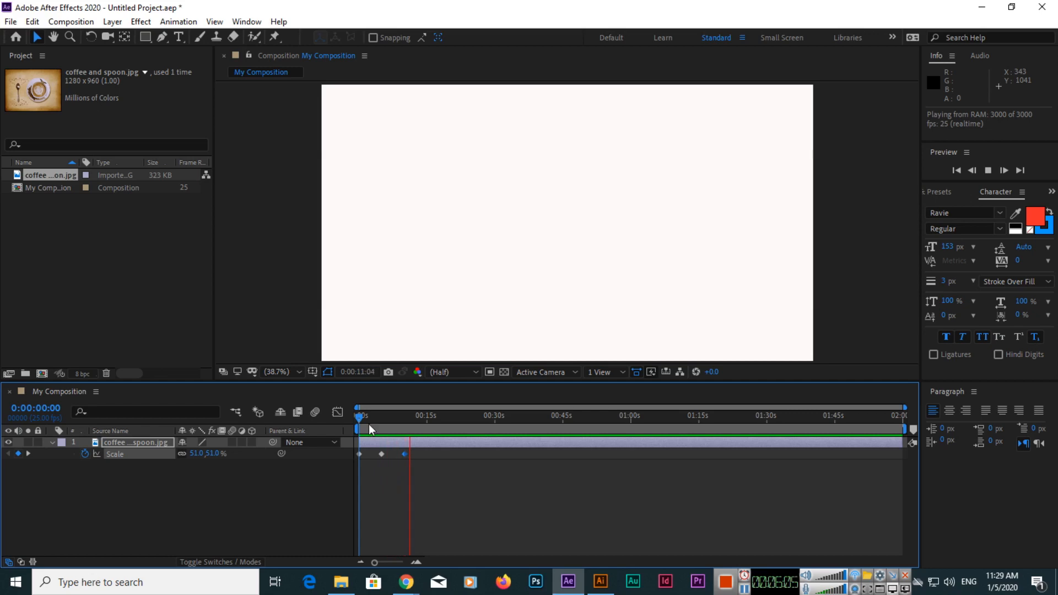
mouse_move(362, 418)
mouse_down()
mouse_move(385, 420)
mouse_move(361, 428)
mouse_move(392, 432)
mouse_move(354, 451)
mouse_move(366, 422)
mouse_move(382, 421)
mouse_move(358, 421)
mouse_move(402, 419)
mouse_move(352, 418)
mouse_up()
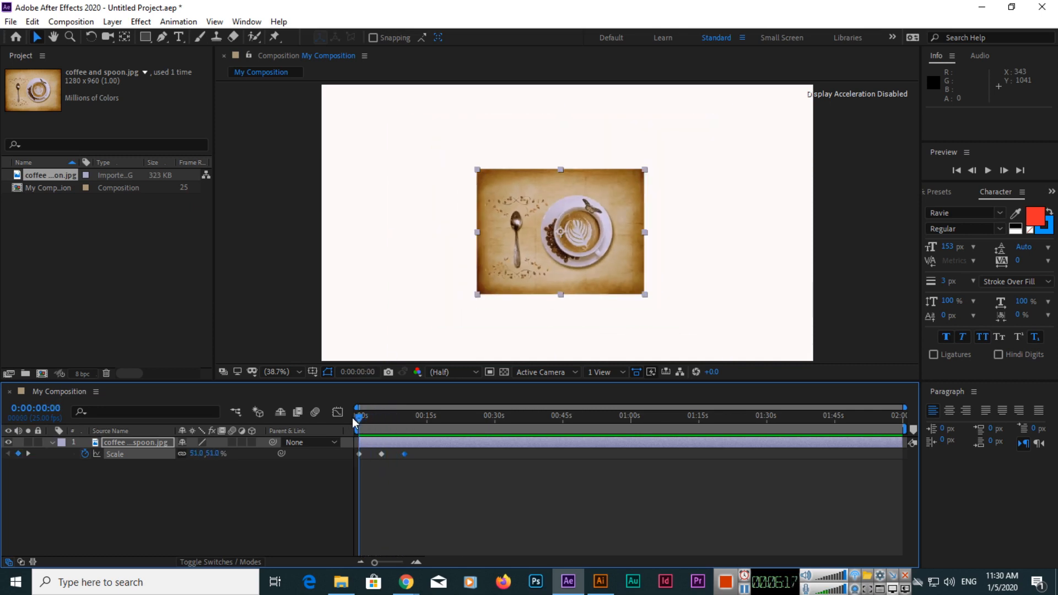
key(space)
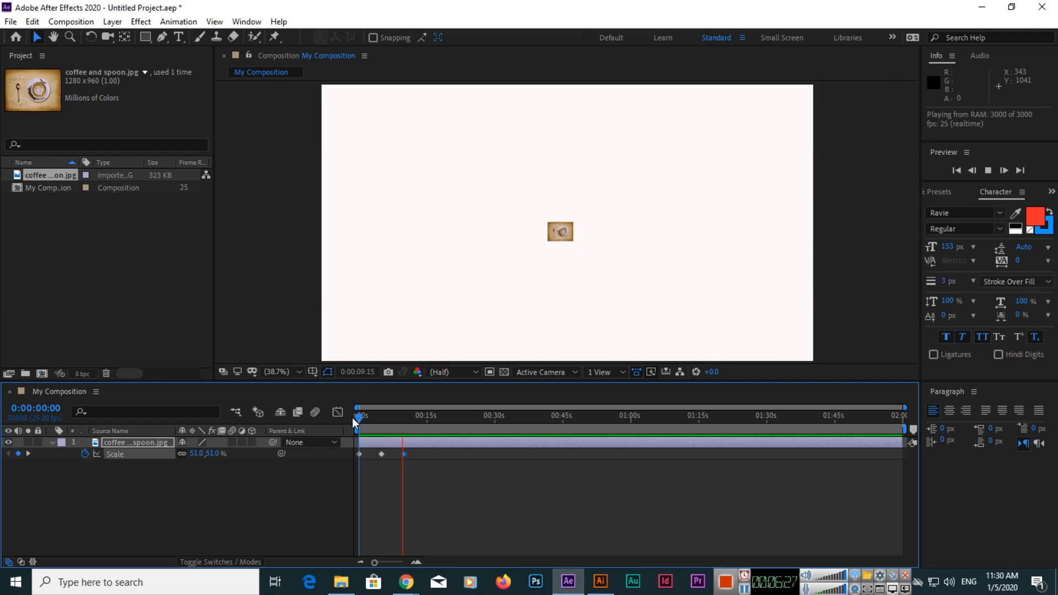
key(space)
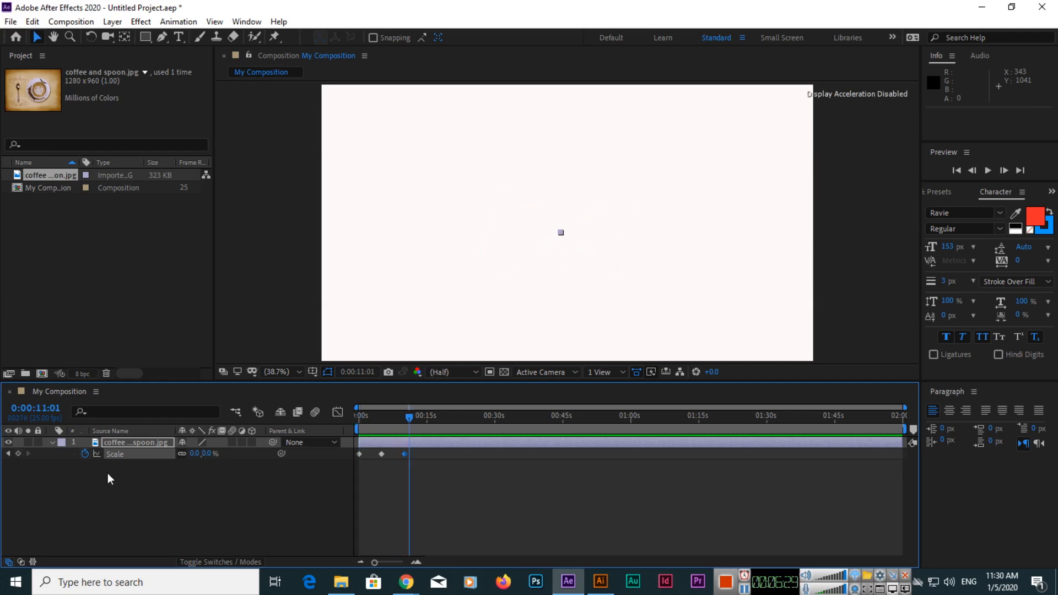
drag(411, 425, 346, 418)
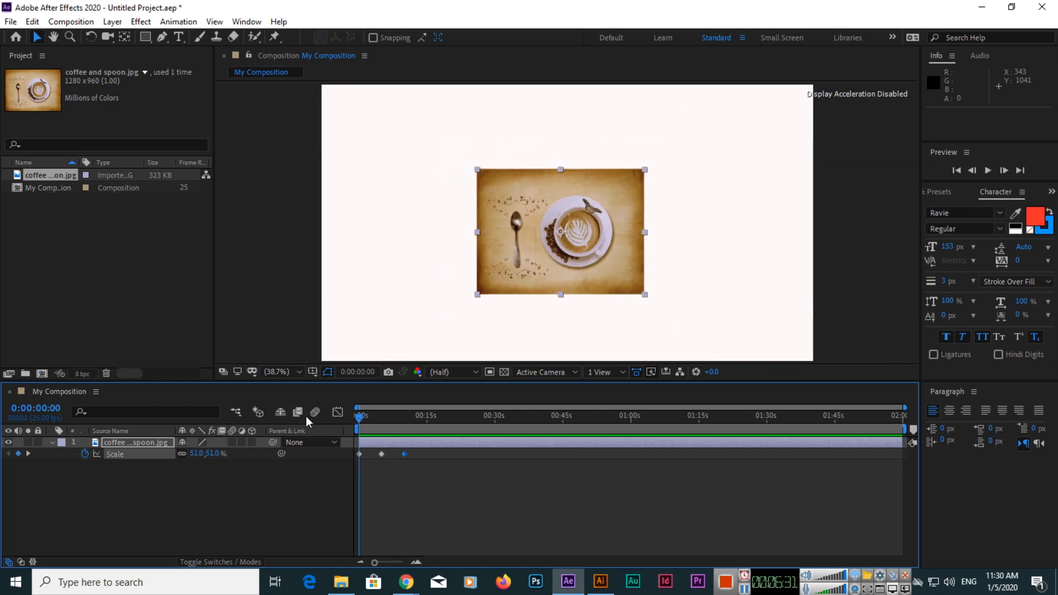
Remove all Scale keyframes from the coffee layer and collapse its properties
click(85, 453)
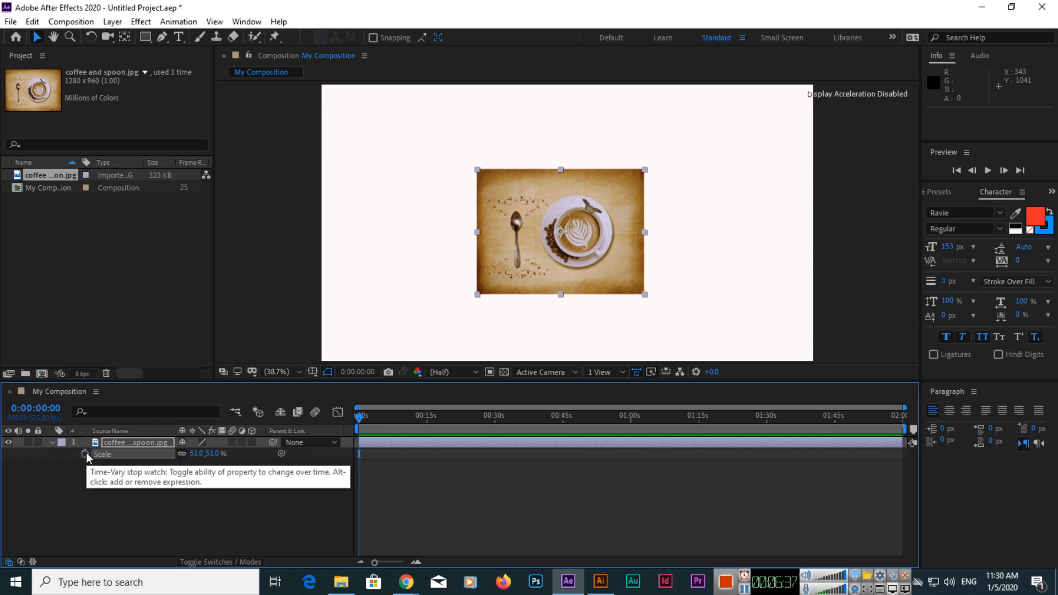
click(131, 442)
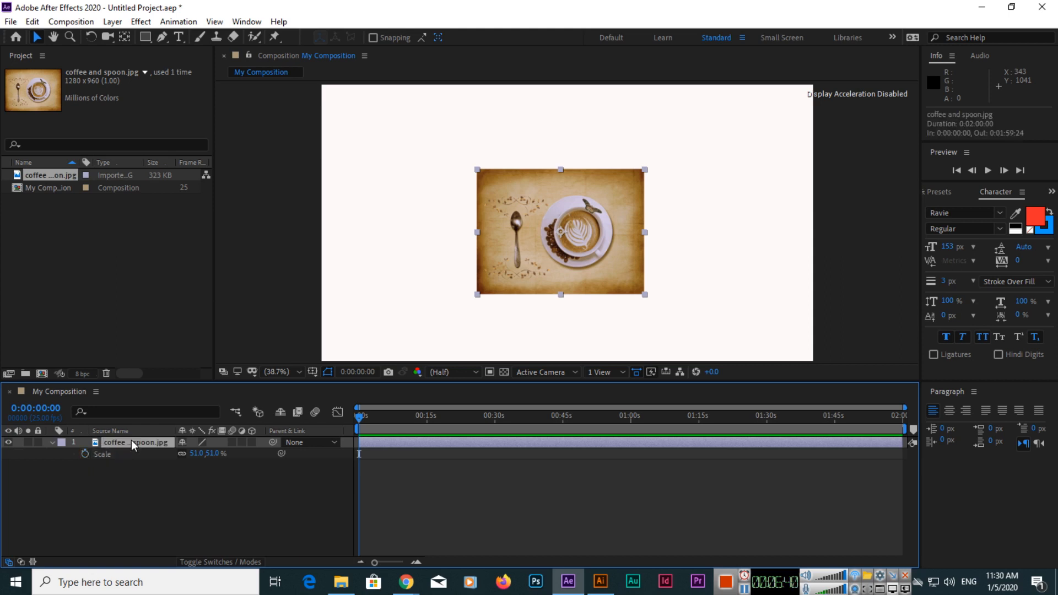
click(52, 442)
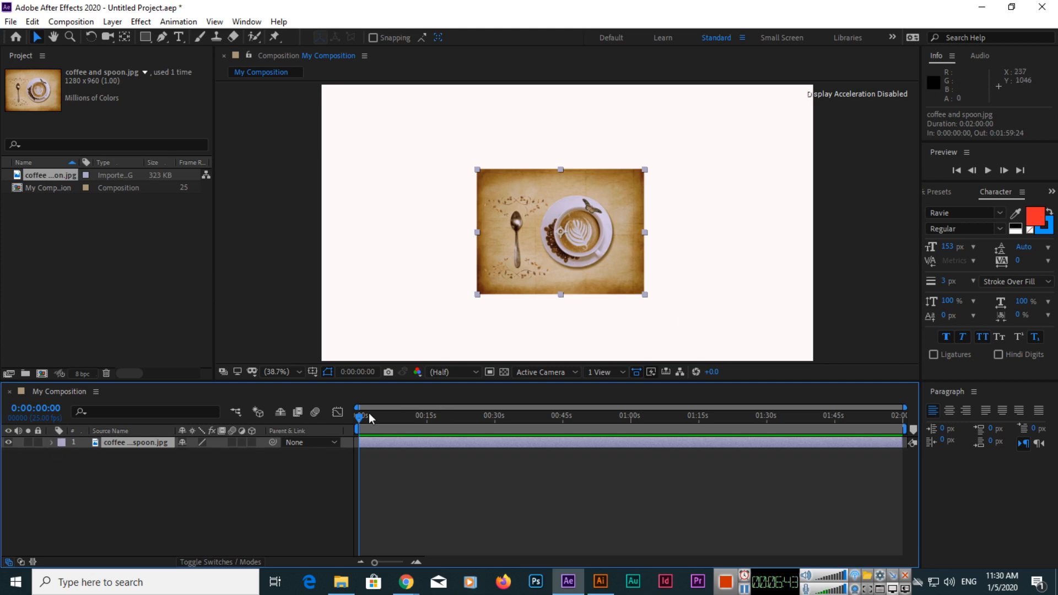
Reveal the coffee layer's Rotation property and add Rotation keyframes at 0 seconds and 5 seconds
drag(372, 418, 319, 416)
key(r)
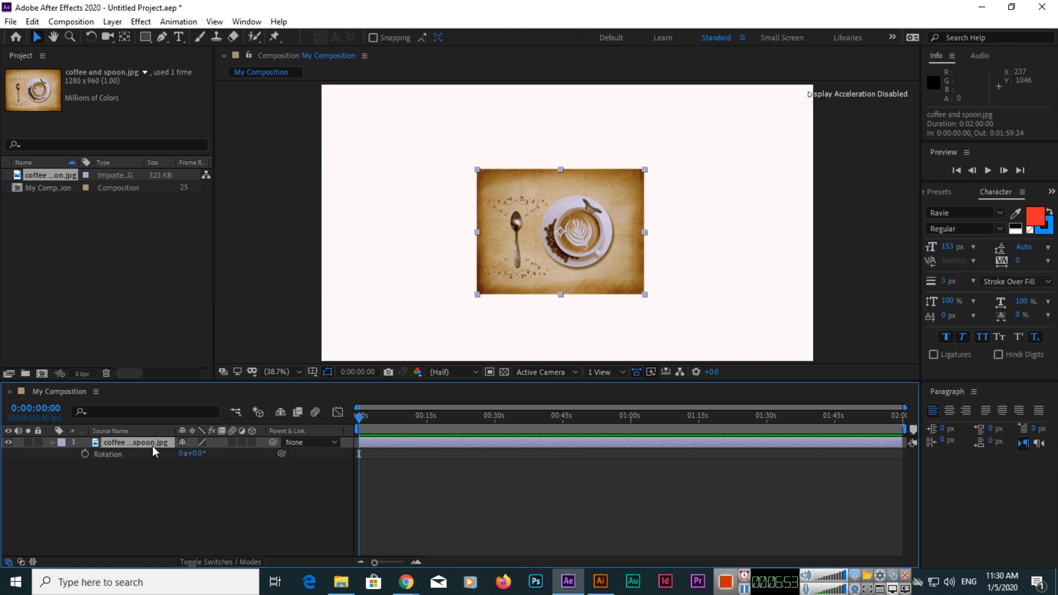
click(85, 453)
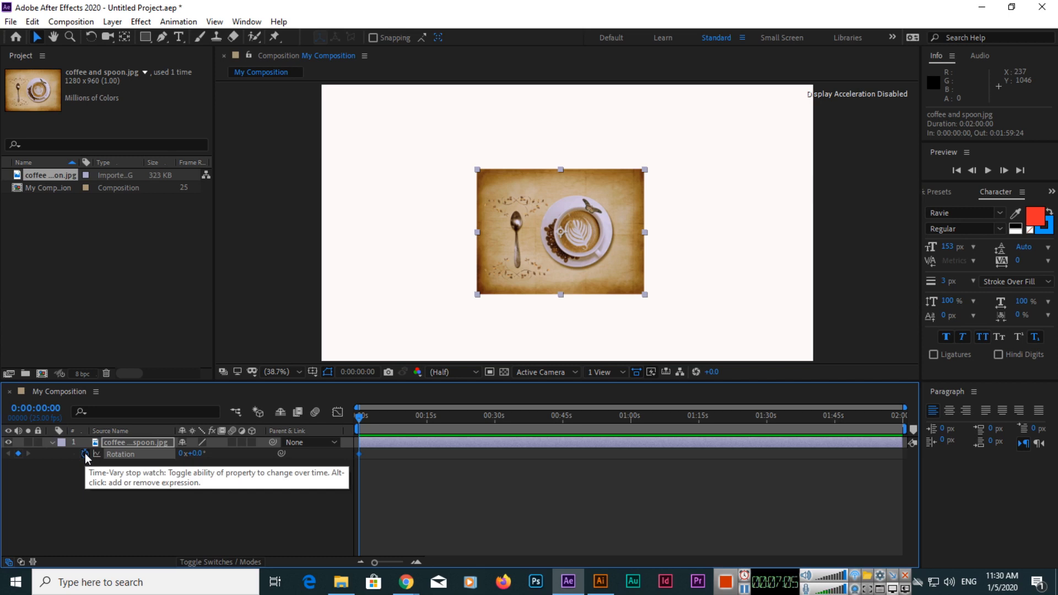
click(42, 417)
text(500)
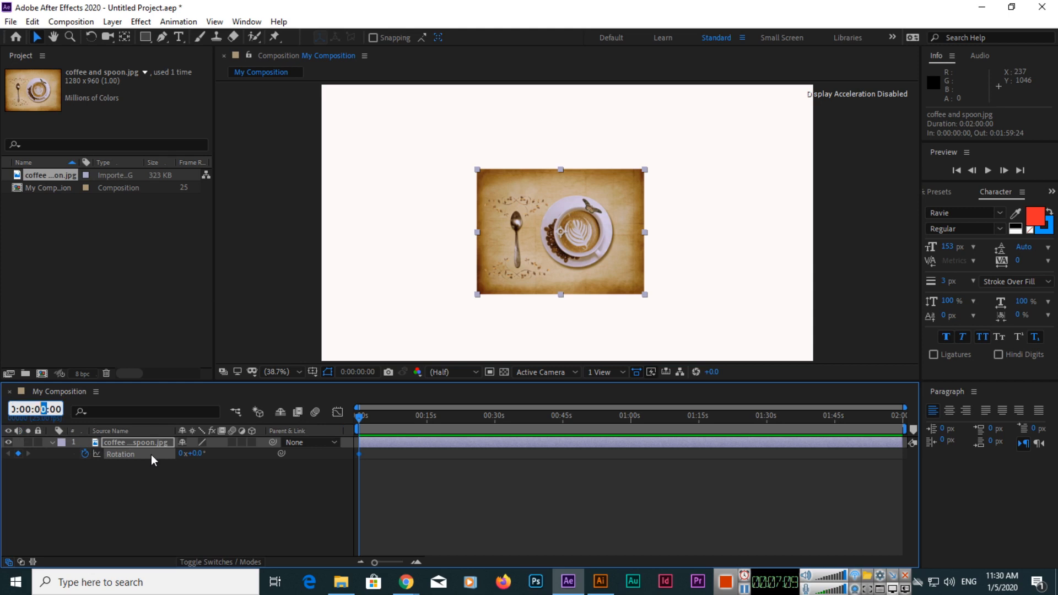
key(Return)
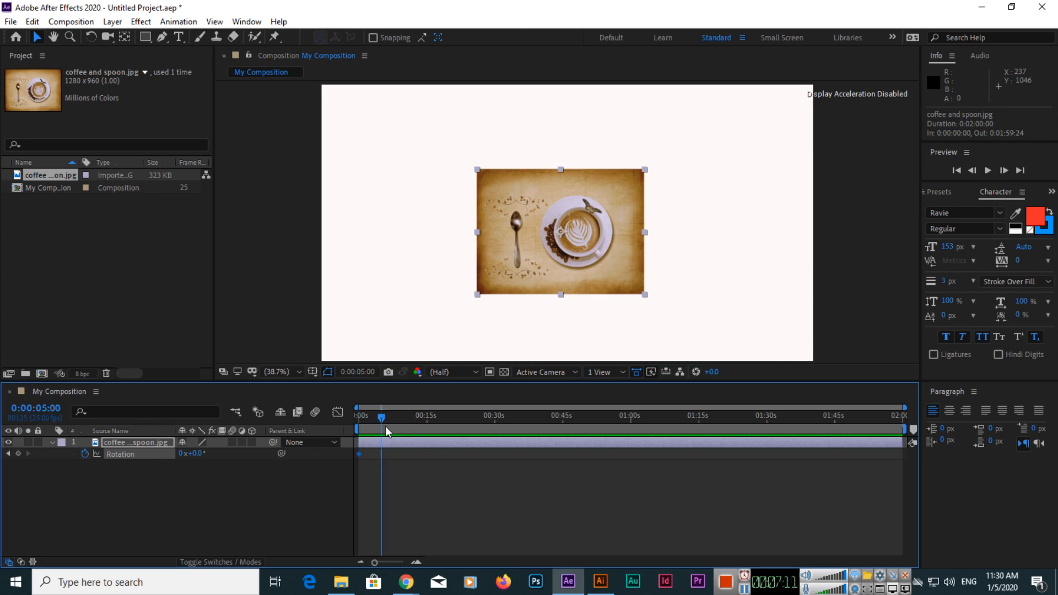
click(18, 454)
Set the coffee image's Rotation at the 5-second keyframe to 2x+57.0°
drag(197, 460, 271, 456)
mouse_move(203, 453)
mouse_down()
mouse_move(212, 454)
mouse_move(192, 459)
mouse_move(269, 453)
mouse_move(207, 455)
mouse_up()
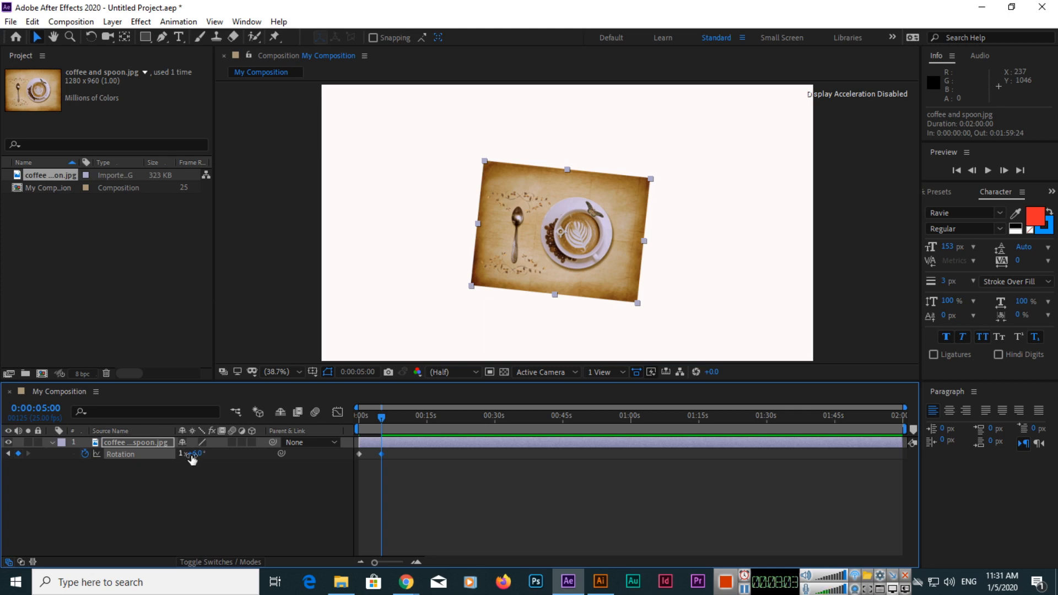
drag(201, 455, 251, 452)
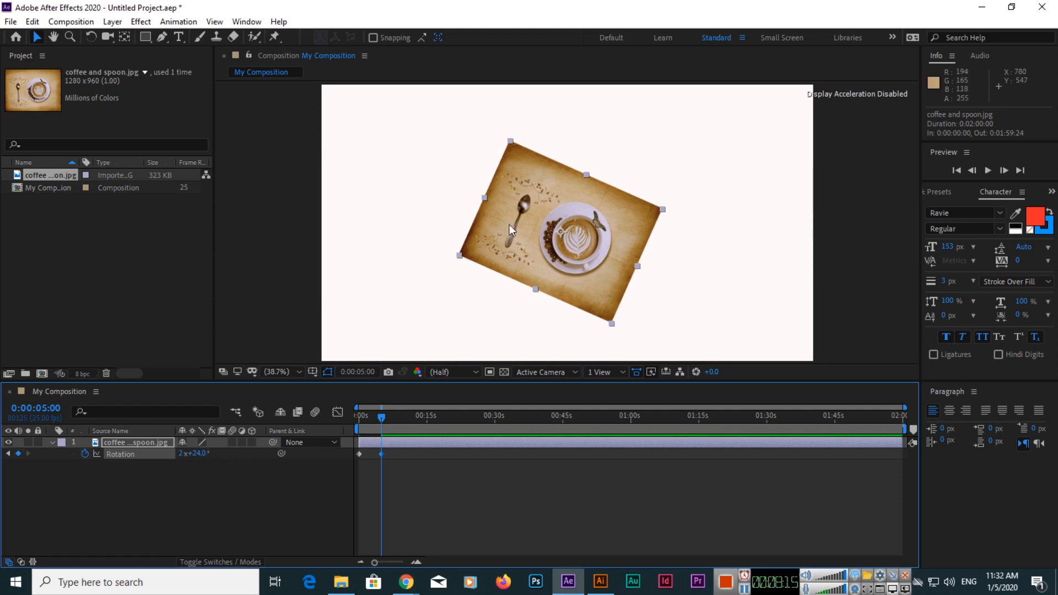
drag(199, 453, 224, 453)
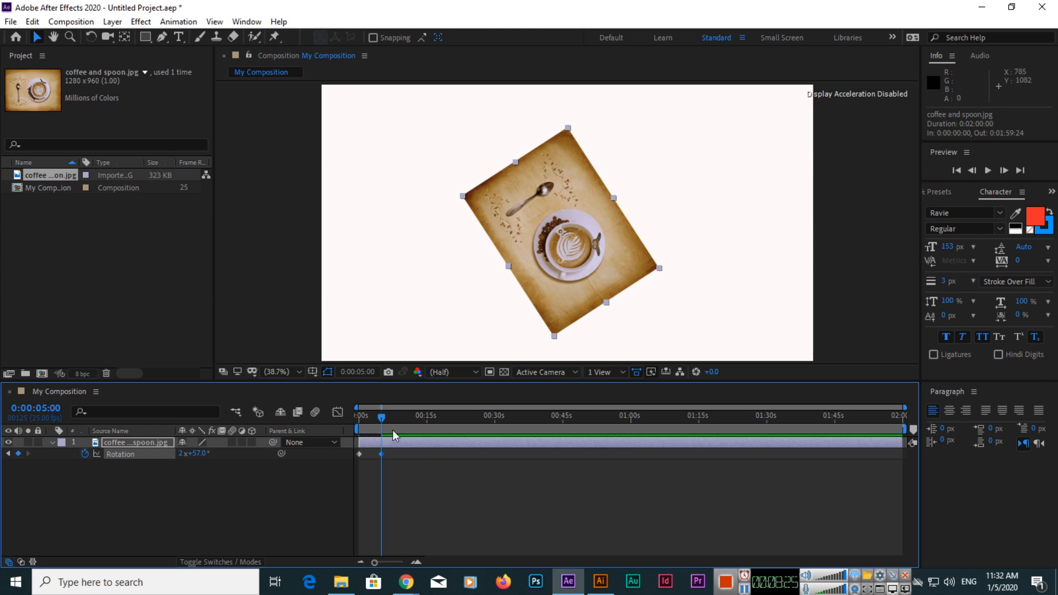
Preview the Rotation animation from 0 seconds, and scrub the current time to about 3 seconds
drag(382, 419, 346, 421)
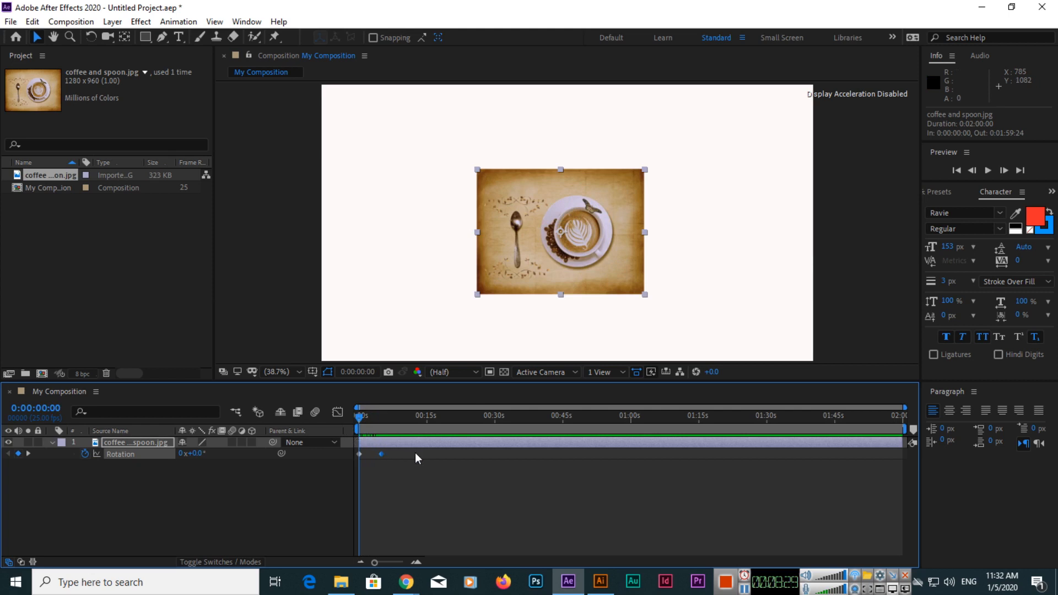
key(space)
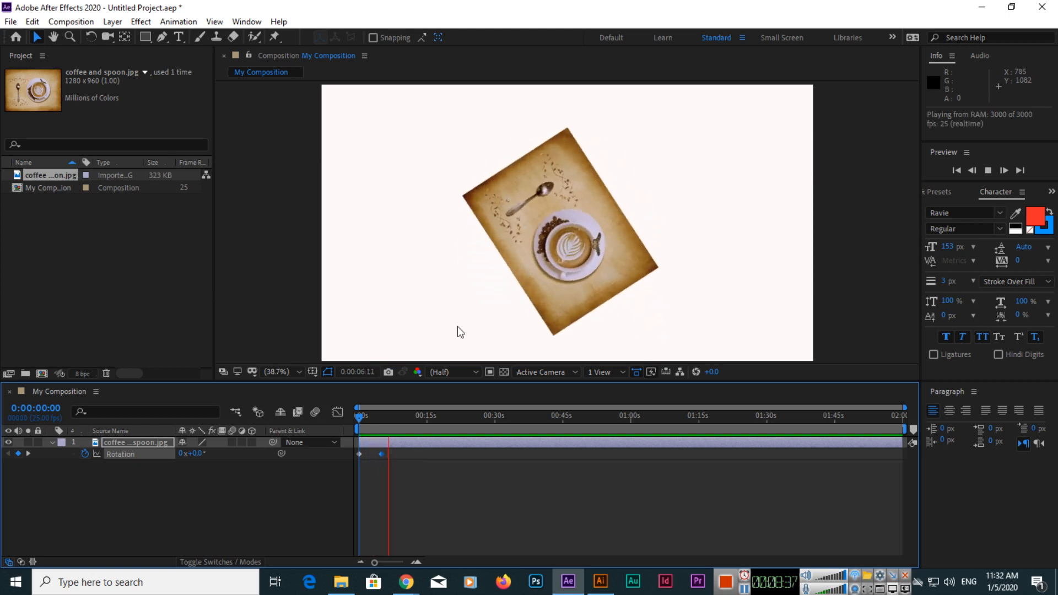
drag(365, 420, 373, 423)
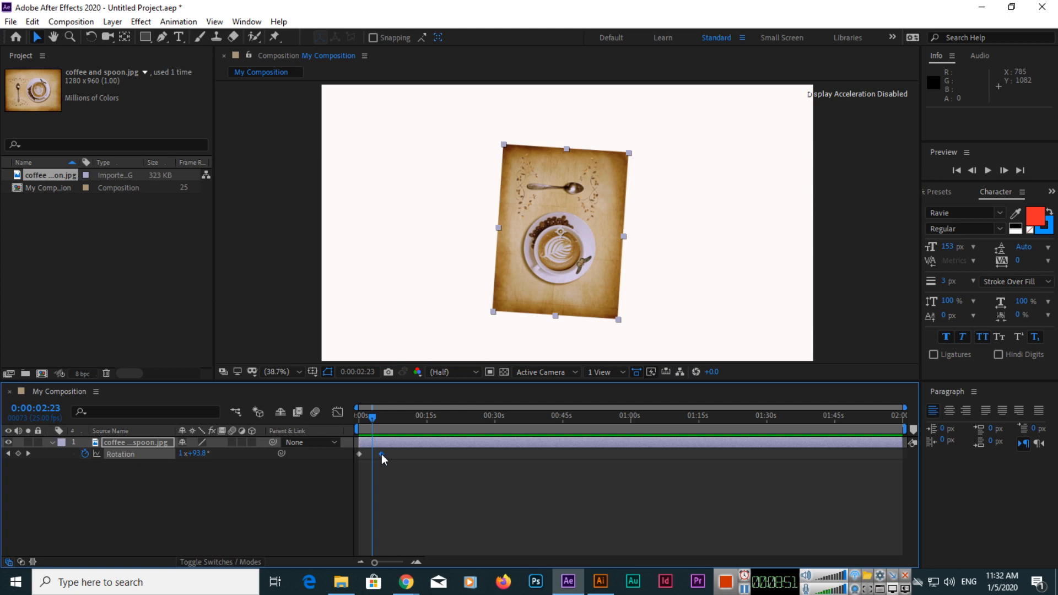
Move the second Rotation keyframe to about 15 seconds (0:00:14:23) and return to the composition's start
drag(382, 454, 428, 451)
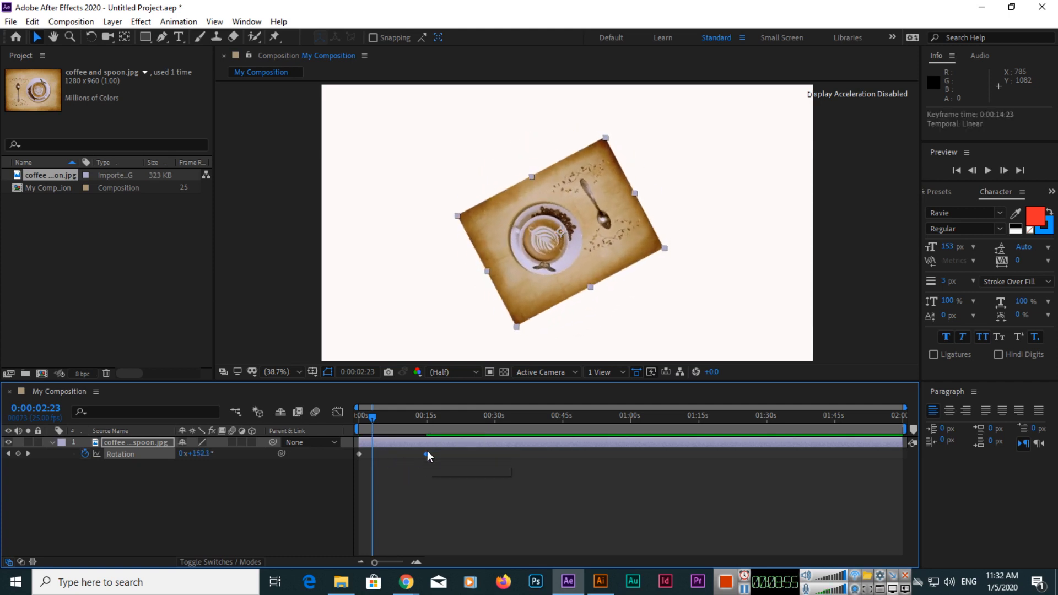
drag(374, 418, 346, 419)
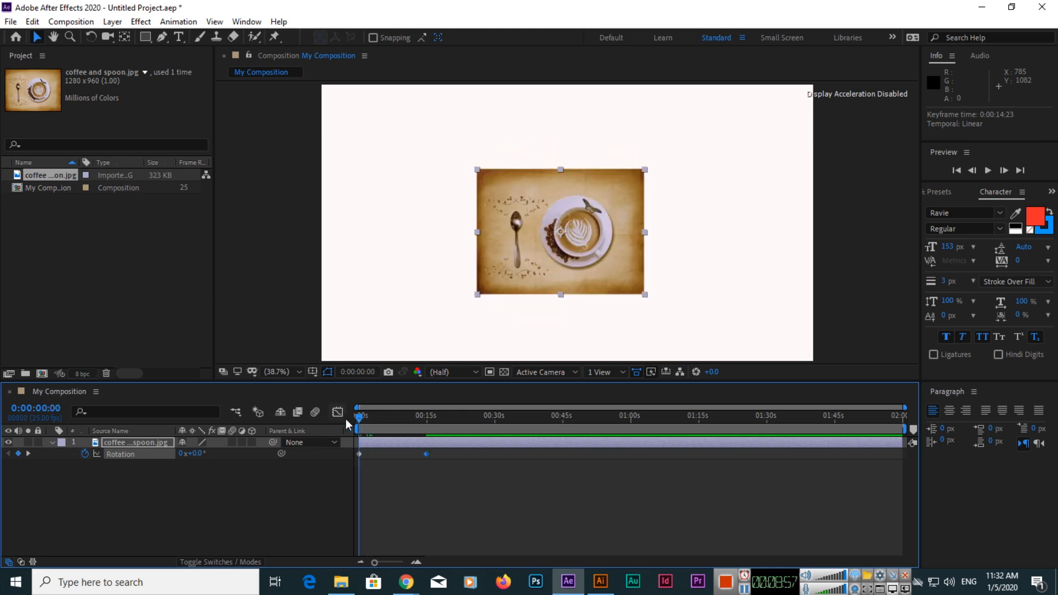
Preview the slower Rotation animation, scrub to about 5 seconds, and jump to the second and back to the first Rotation keyframe
key(space)
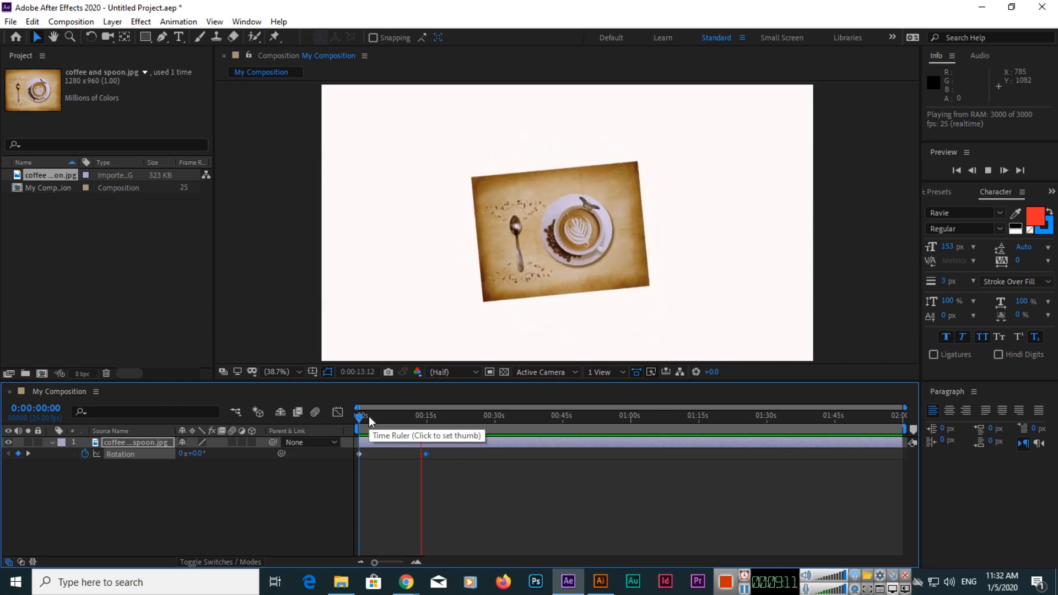
drag(365, 416, 382, 426)
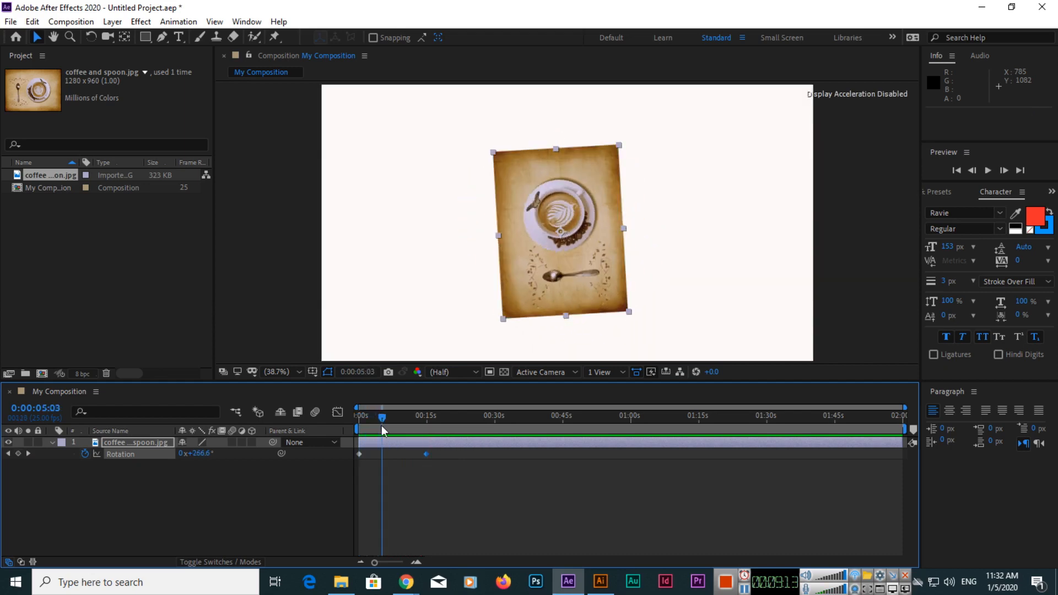
click(28, 457)
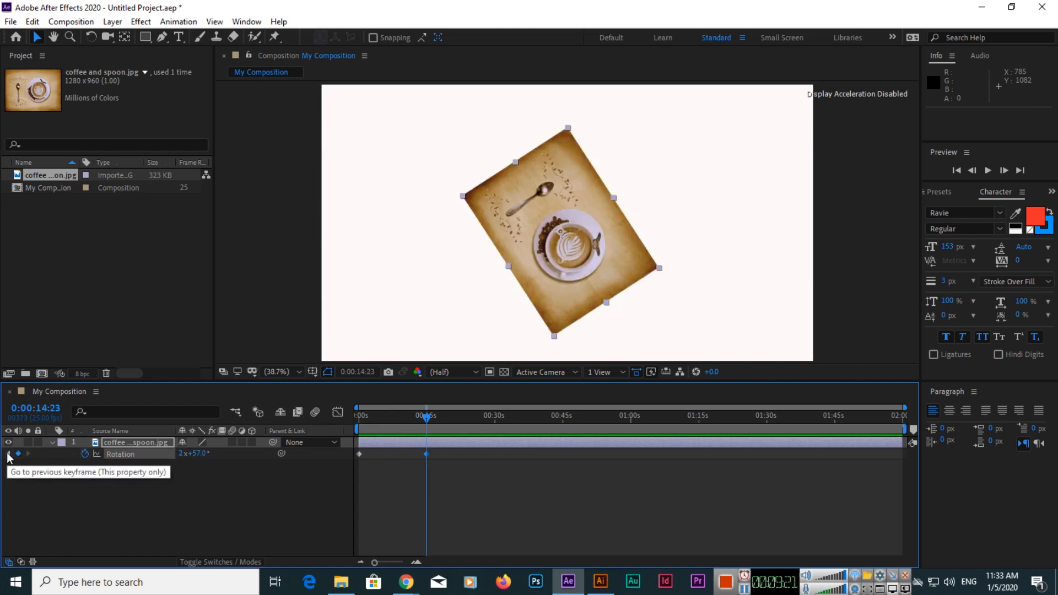
click(9, 455)
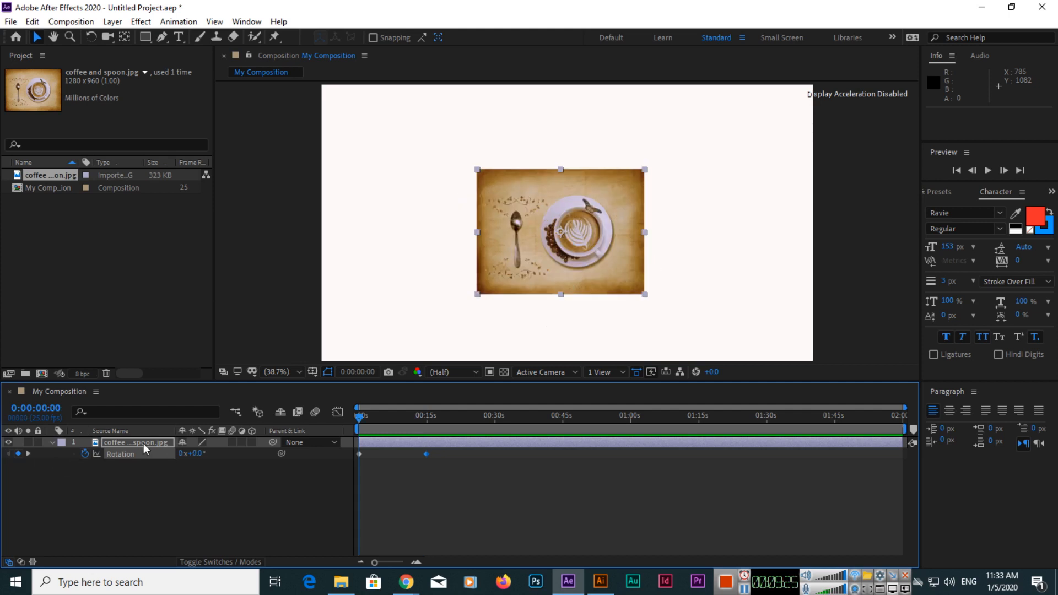
Remove all Rotation keyframes from the coffee layer and collapse its properties
click(121, 445)
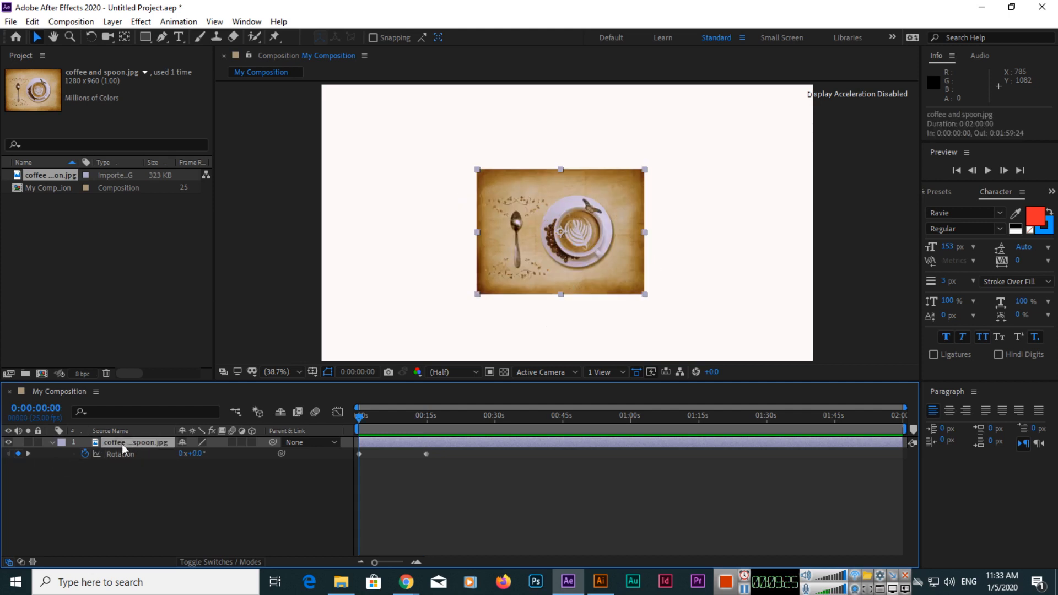
click(84, 456)
click(52, 444)
Shift the coffee image slightly, show the Align panel, and center the image vertically in the composition
drag(606, 253, 615, 243)
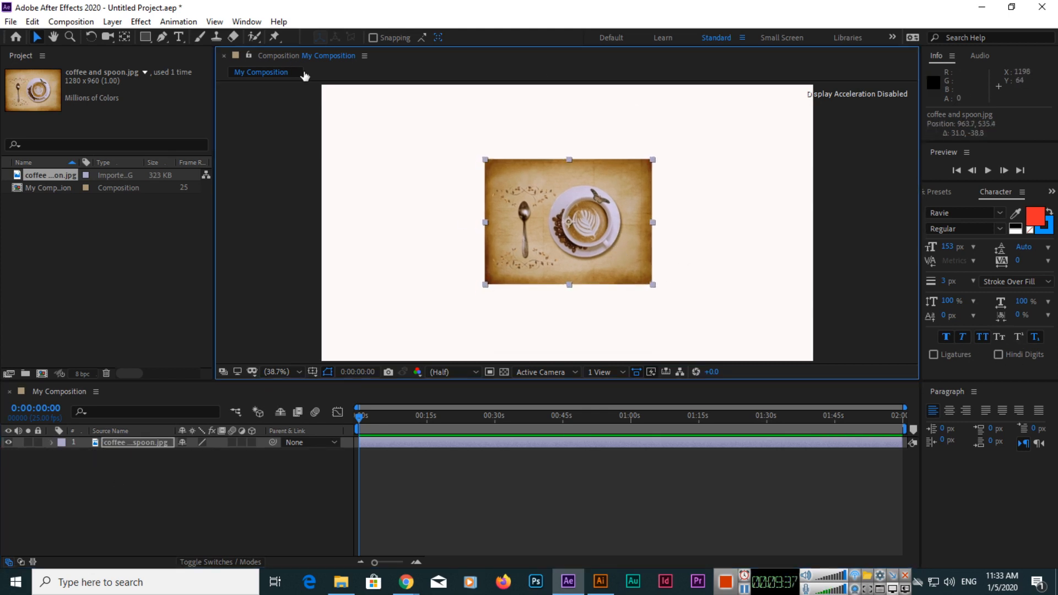
click(214, 22)
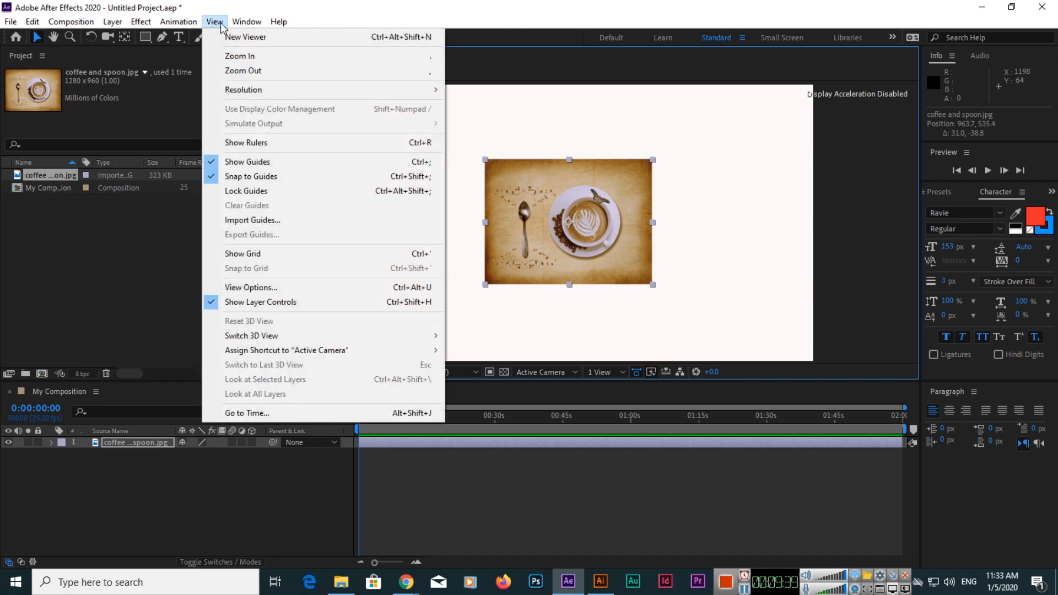
mouse_move(237, 23)
click(280, 108)
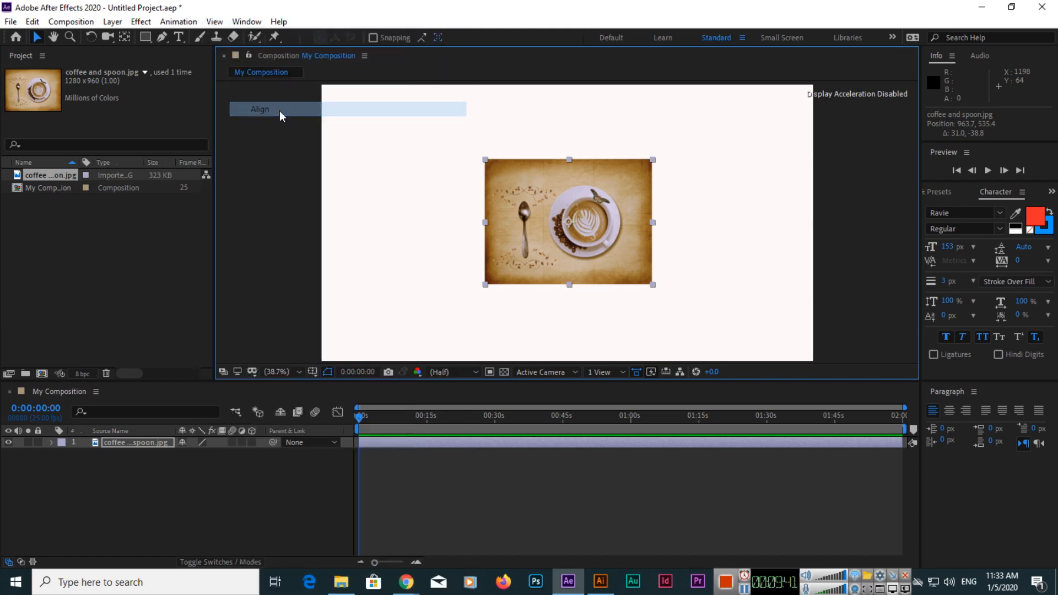
click(1026, 425)
Scale the coffee image up to about 167% so that it fills the composition frame
drag(646, 286, 901, 429)
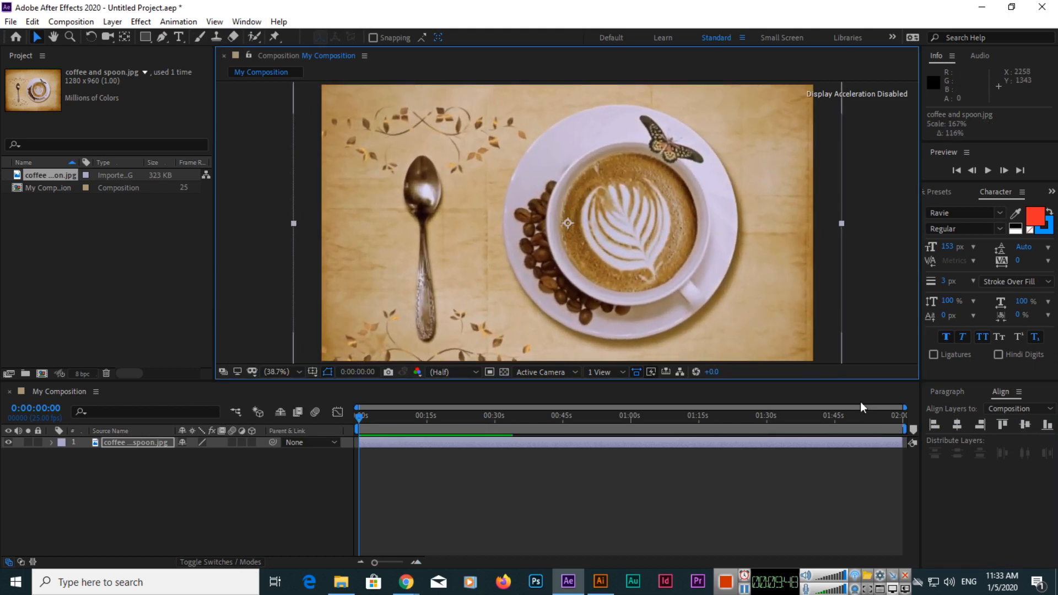
click(855, 263)
click(793, 256)
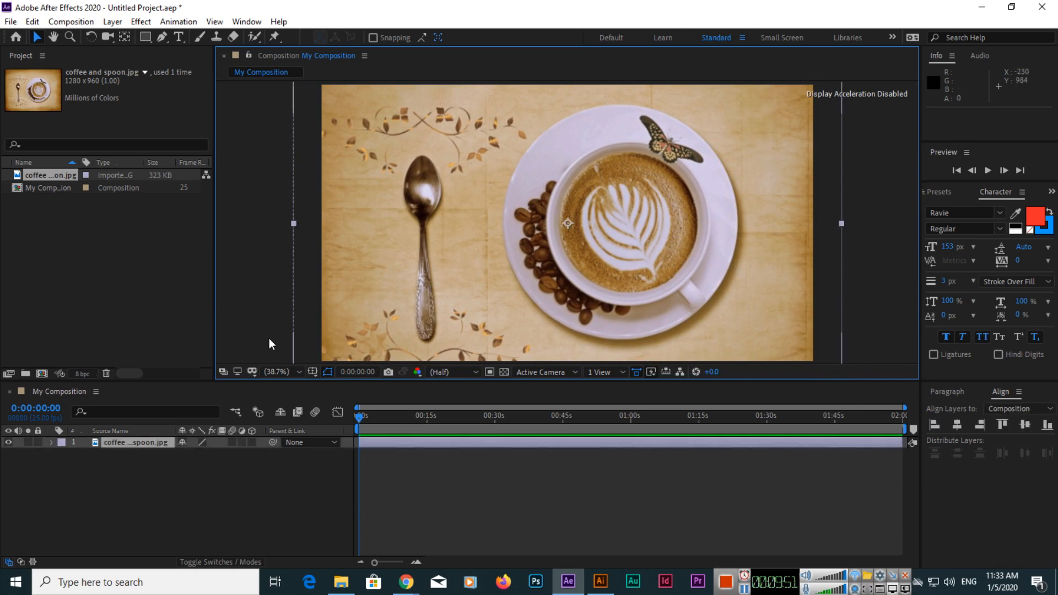
Reveal the coffee layer's Opacity property and add Opacity keyframes at 0 seconds and 3 seconds
click(151, 441)
key(t)
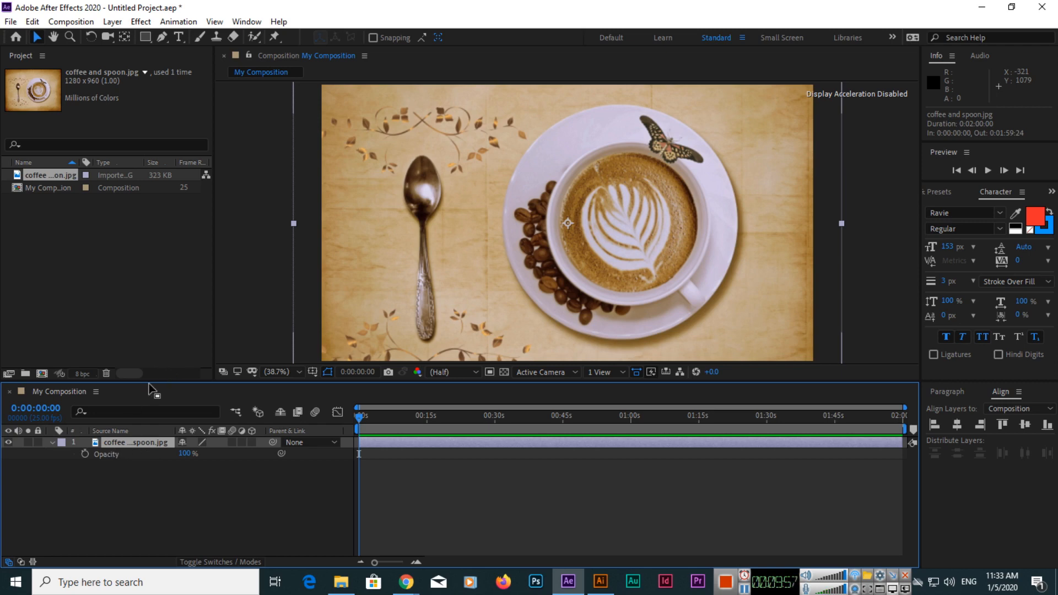
click(85, 454)
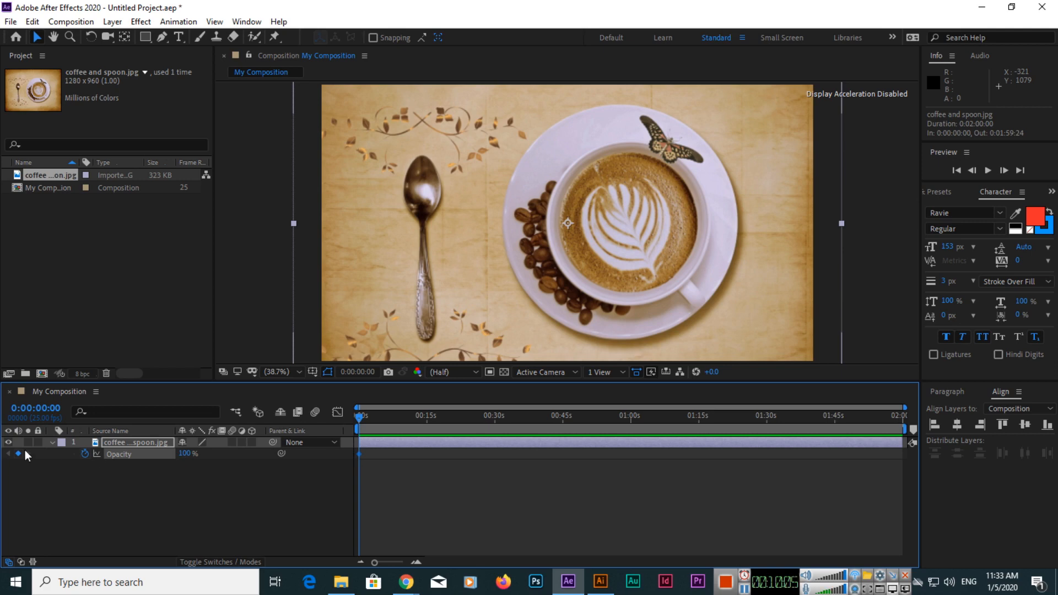
click(43, 408)
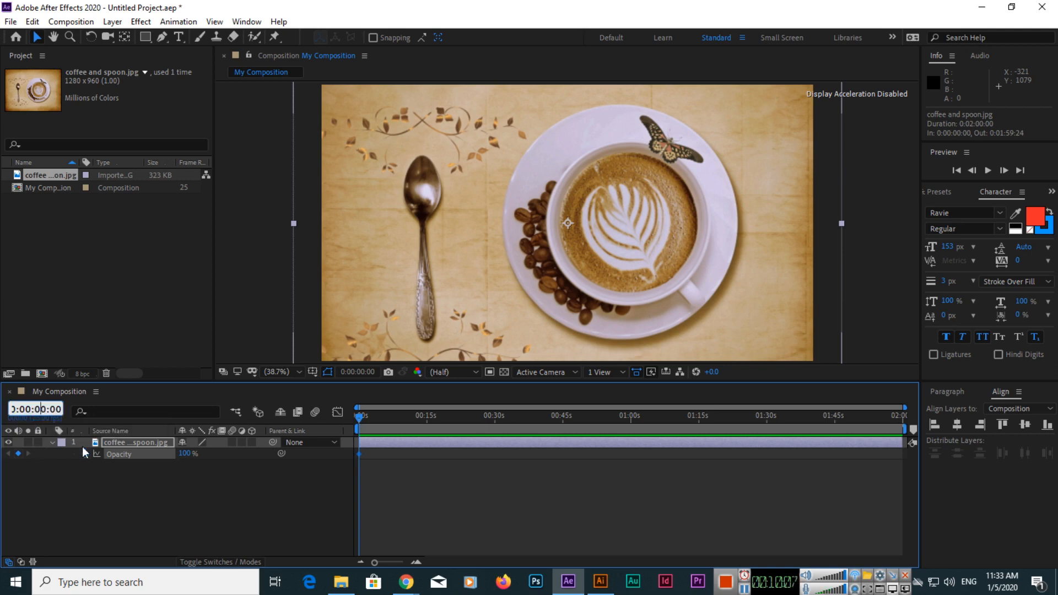
text(300)
key(Return)
click(18, 453)
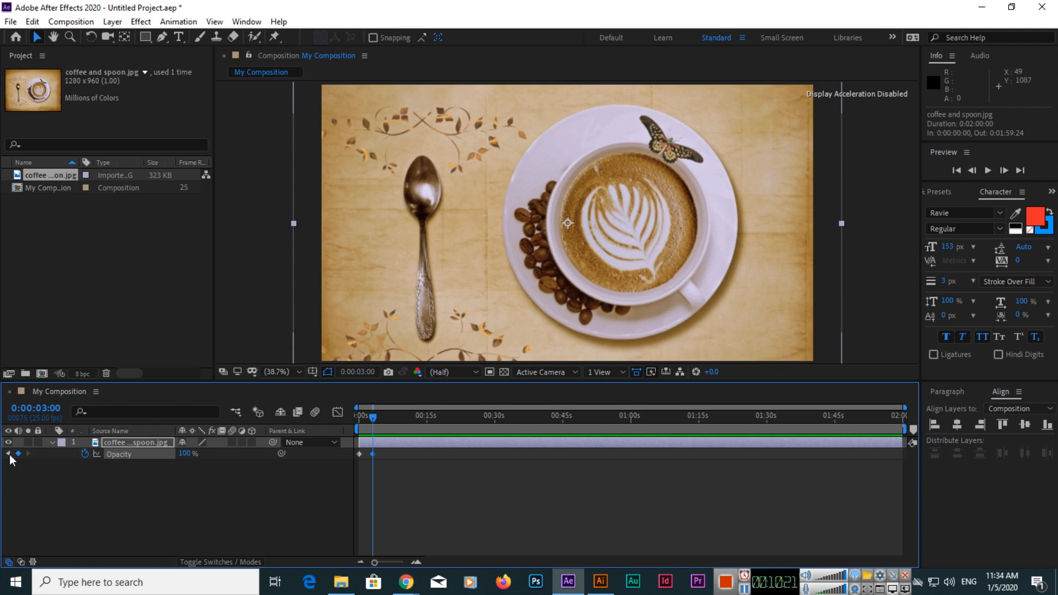
Set the Opacity of the first keyframe at 0 seconds to 0%
click(8, 454)
click(187, 453)
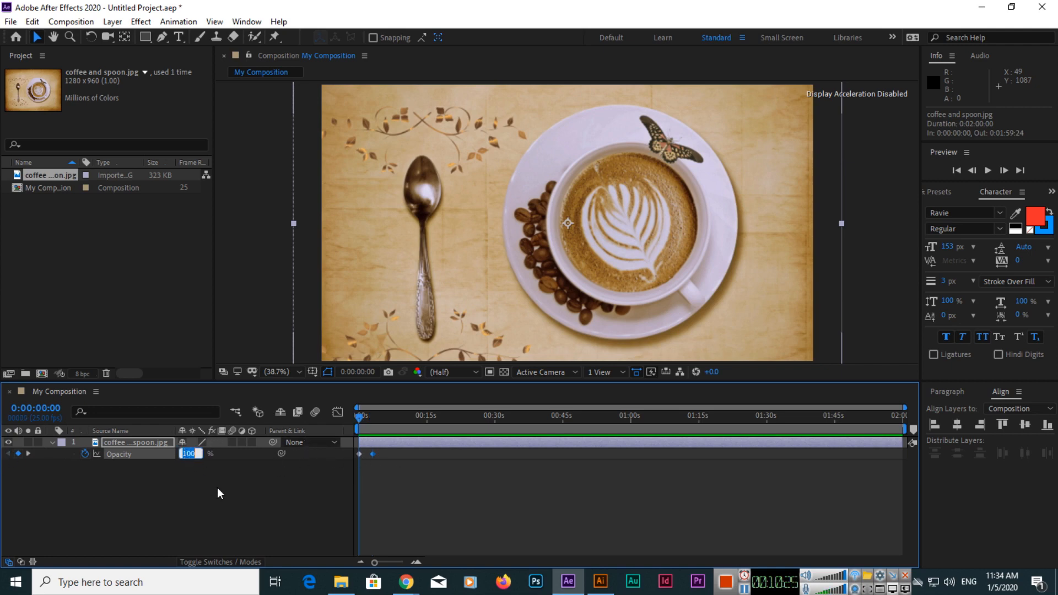
text(0)
key(Return)
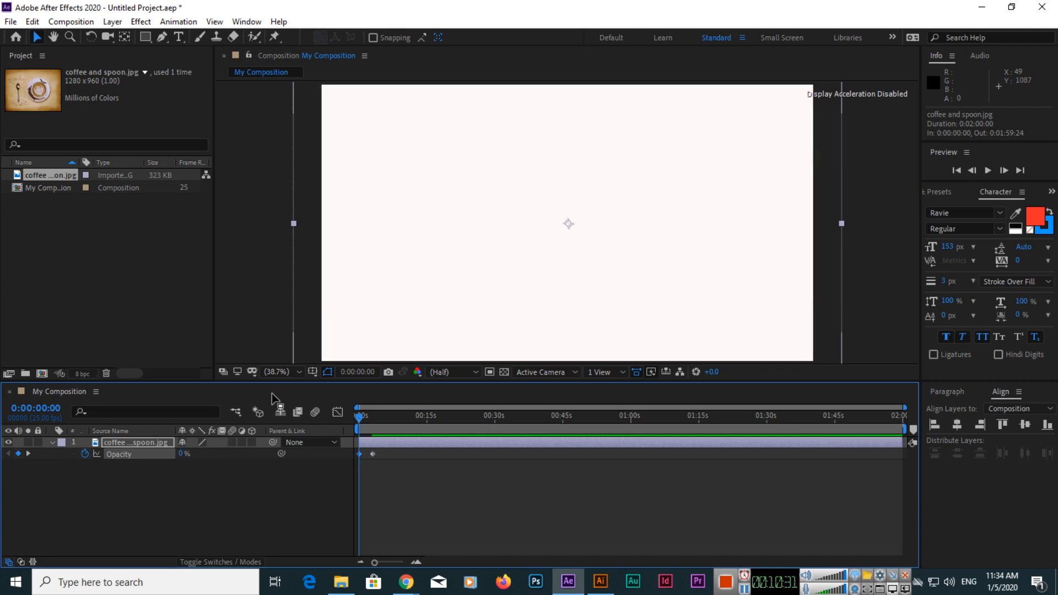
Preview the Opacity fade-in of the coffee image and return to the composition's start
click(988, 170)
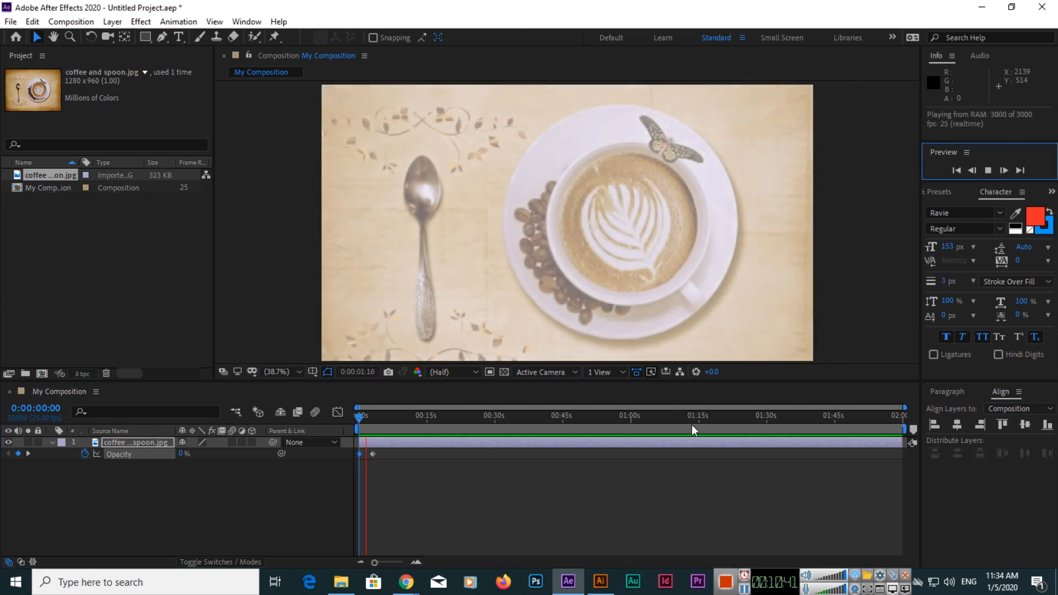
click(358, 419)
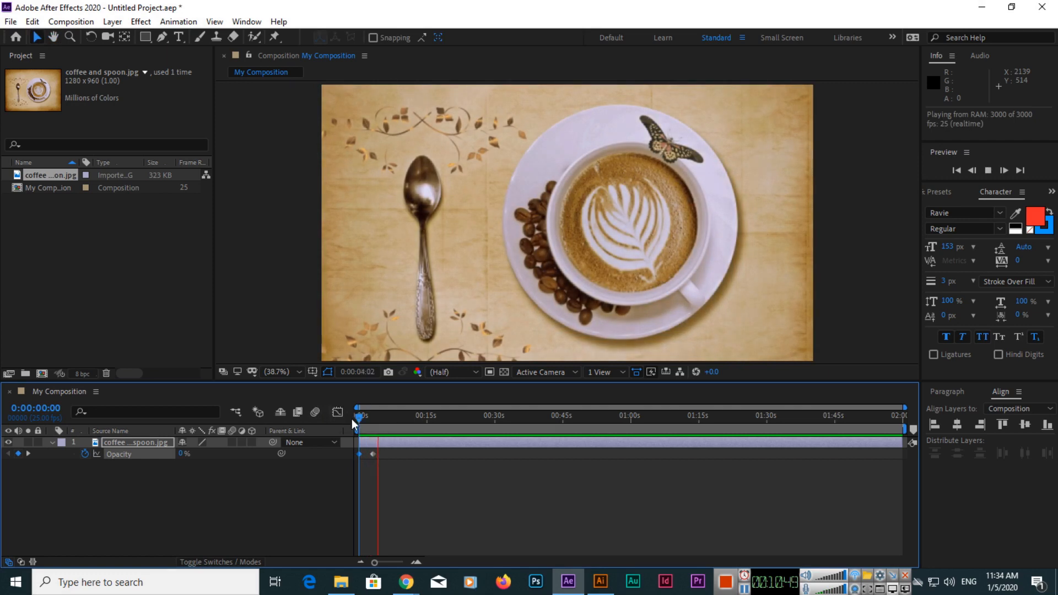
mouse_move(359, 418)
mouse_down()
mouse_move(369, 418)
mouse_move(346, 418)
mouse_up()
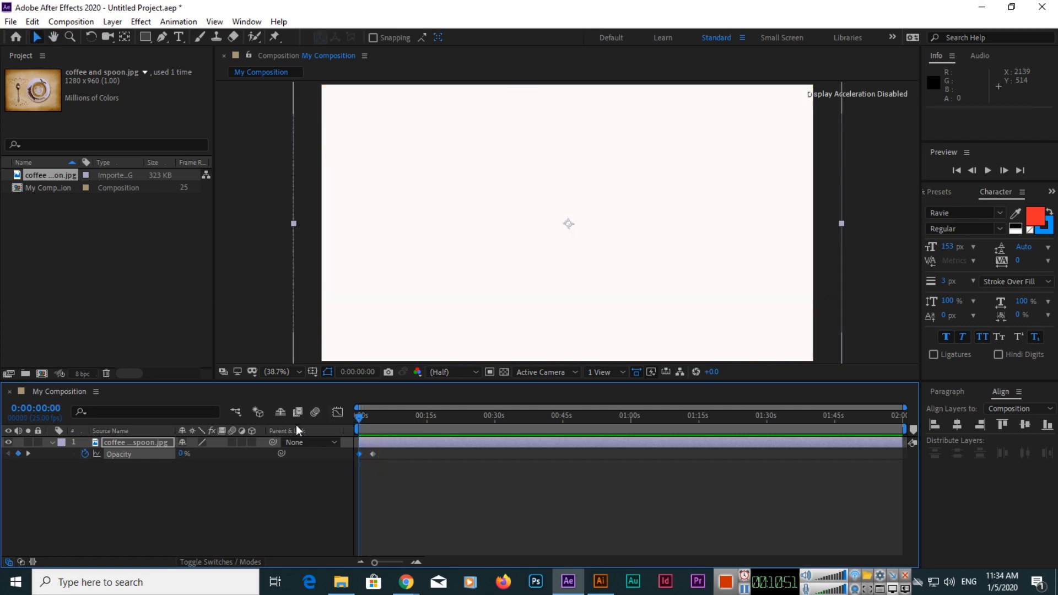
click(121, 444)
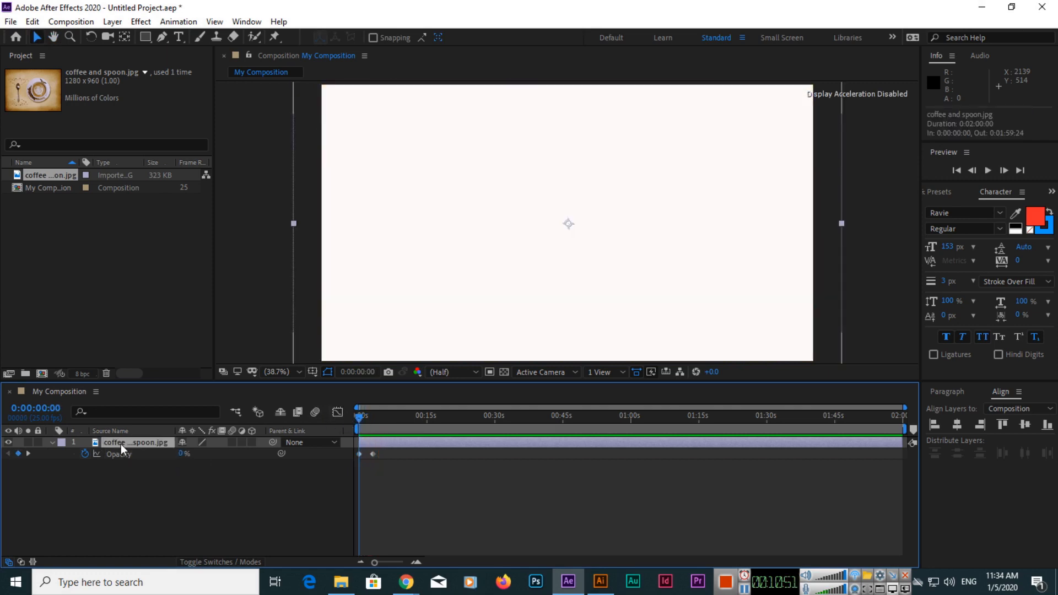
click(85, 455)
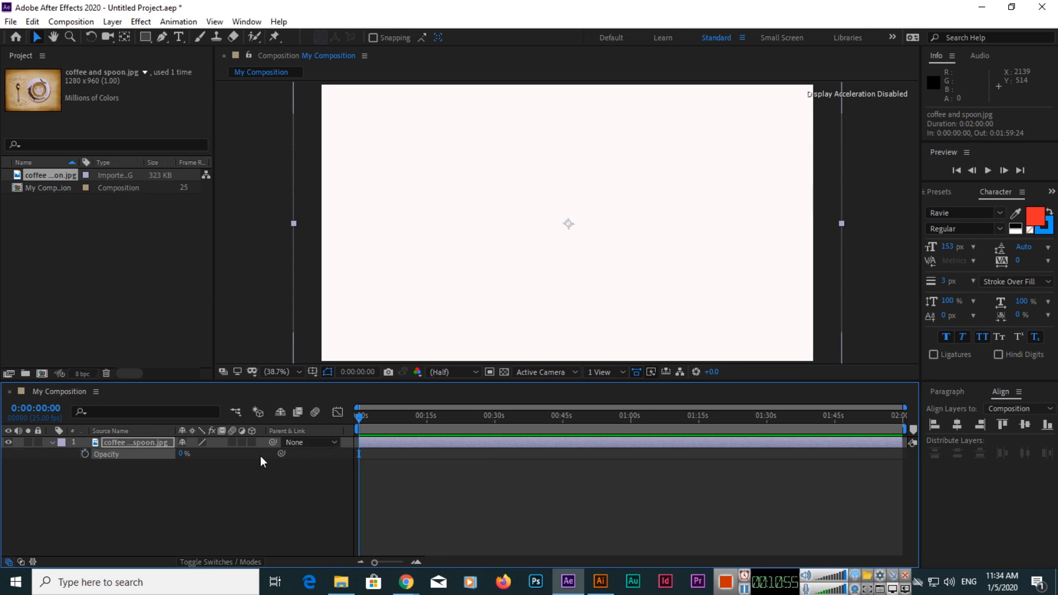
key(ctrl+z)
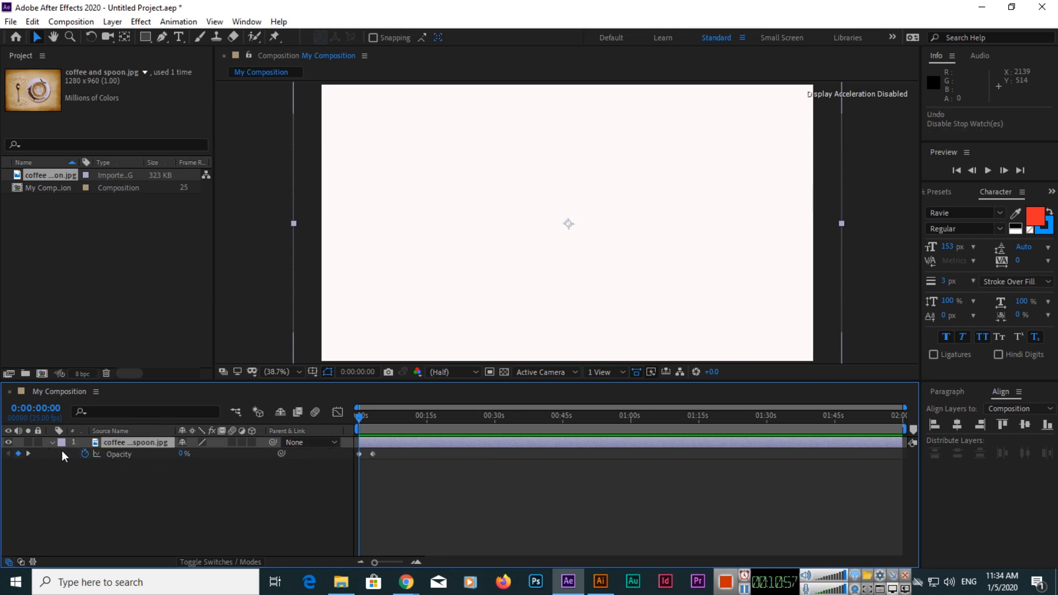
Set Opacity at the first keyframe to 100%, remove all Opacity keyframes, and collapse the coffee layer
click(28, 453)
click(8, 453)
click(182, 455)
text(100)
key(Return)
click(85, 454)
click(52, 442)
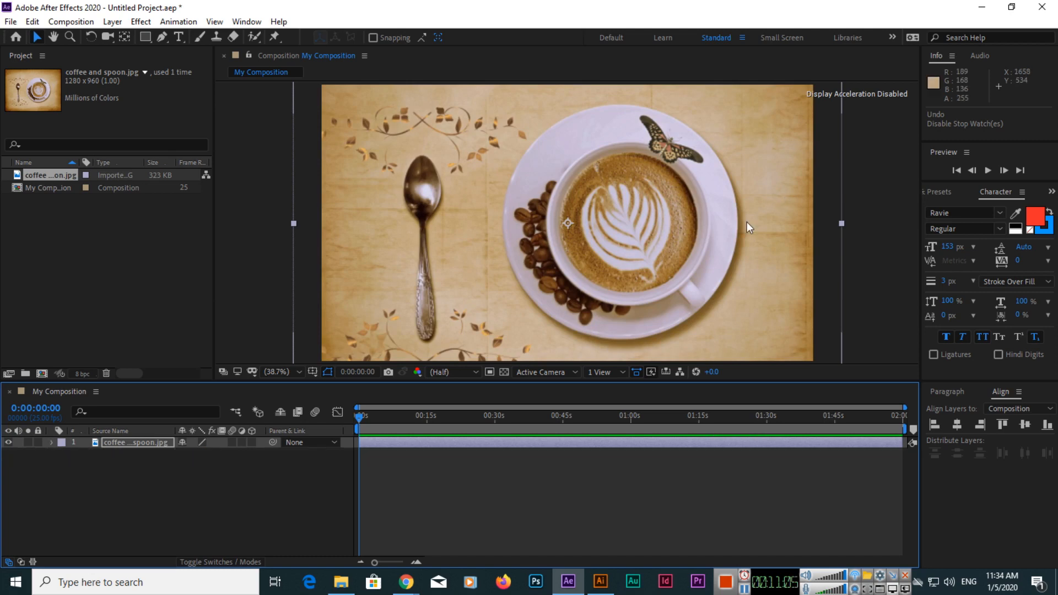
Scale the coffee image down to about 51% and set the composition view's magnification to Fit
click(291, 373)
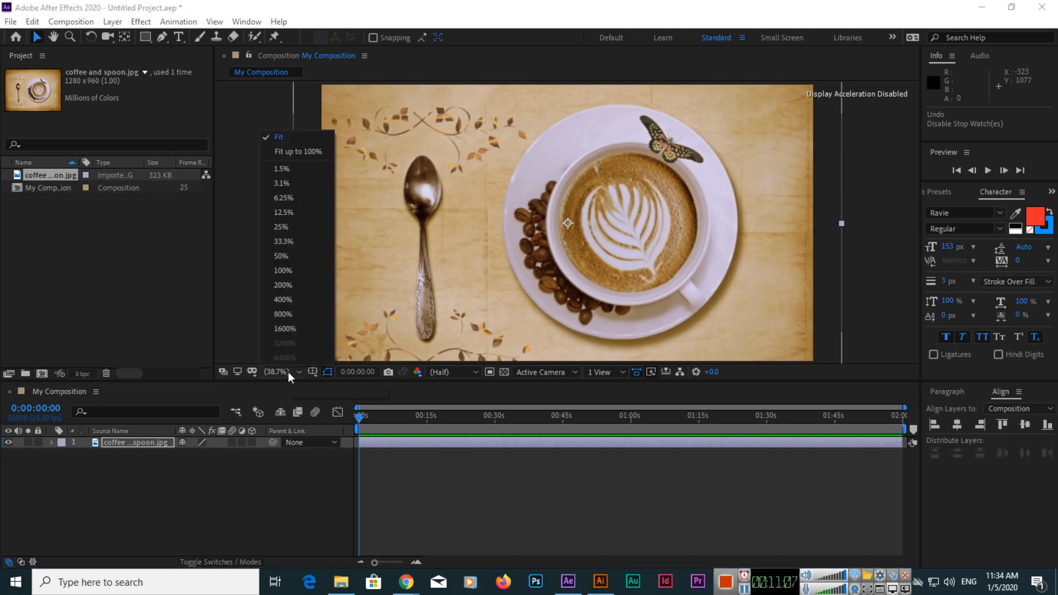
click(299, 256)
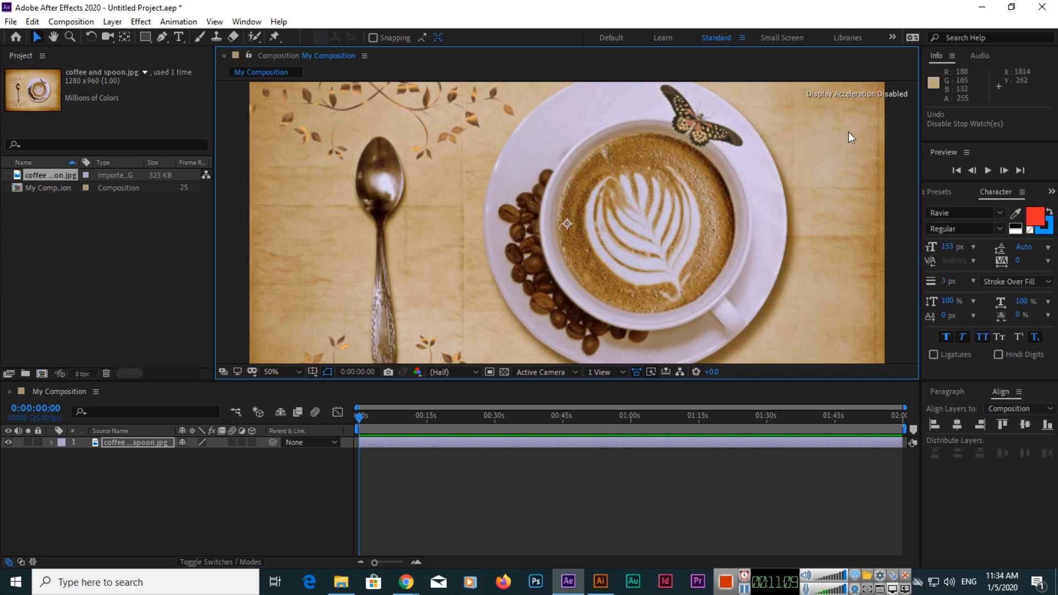
click(276, 372)
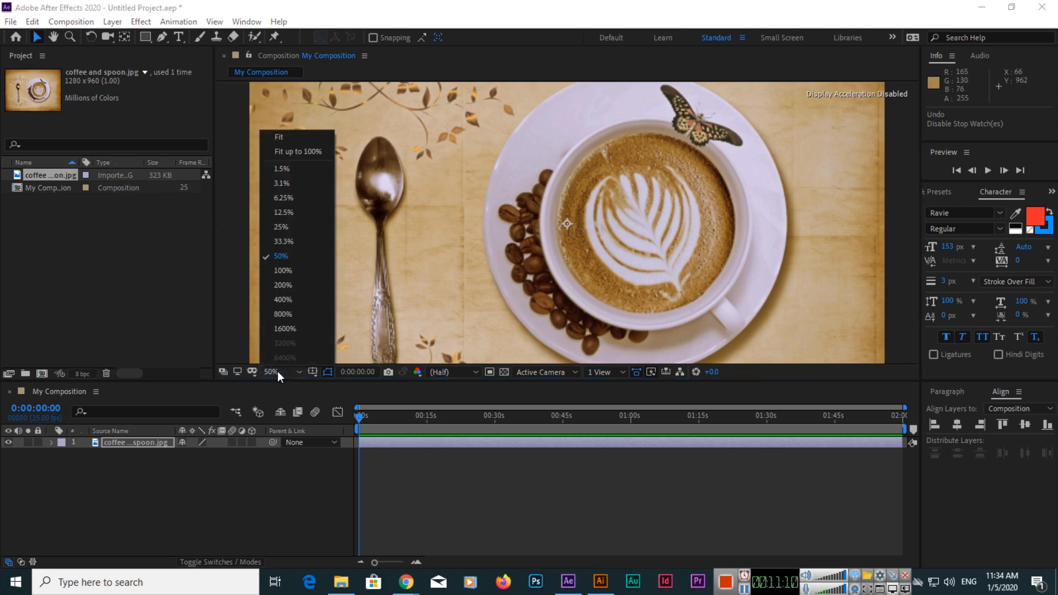
click(299, 218)
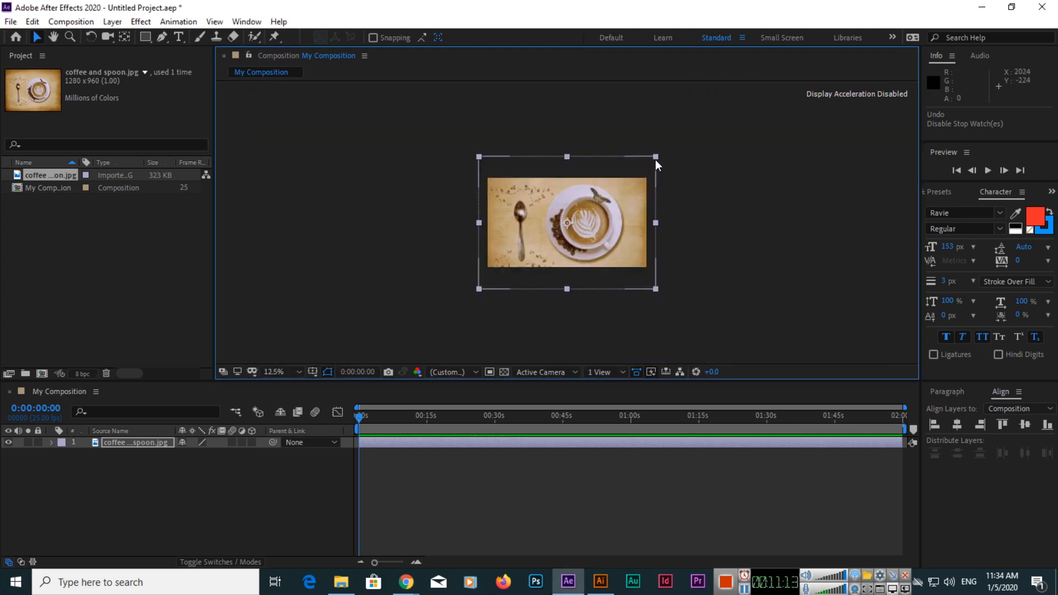
drag(656, 157, 620, 204)
click(286, 370)
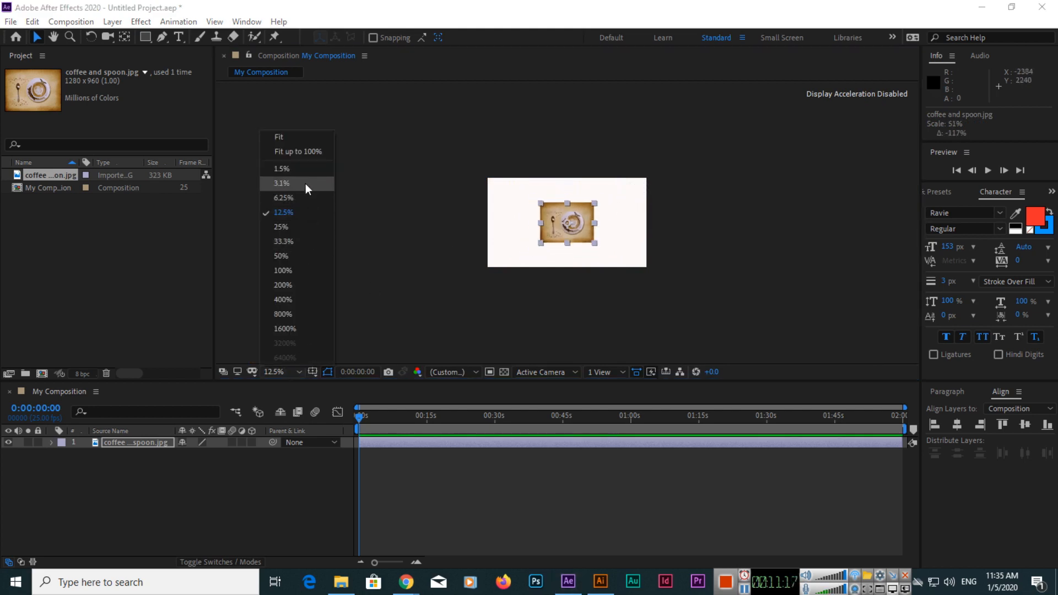
click(299, 137)
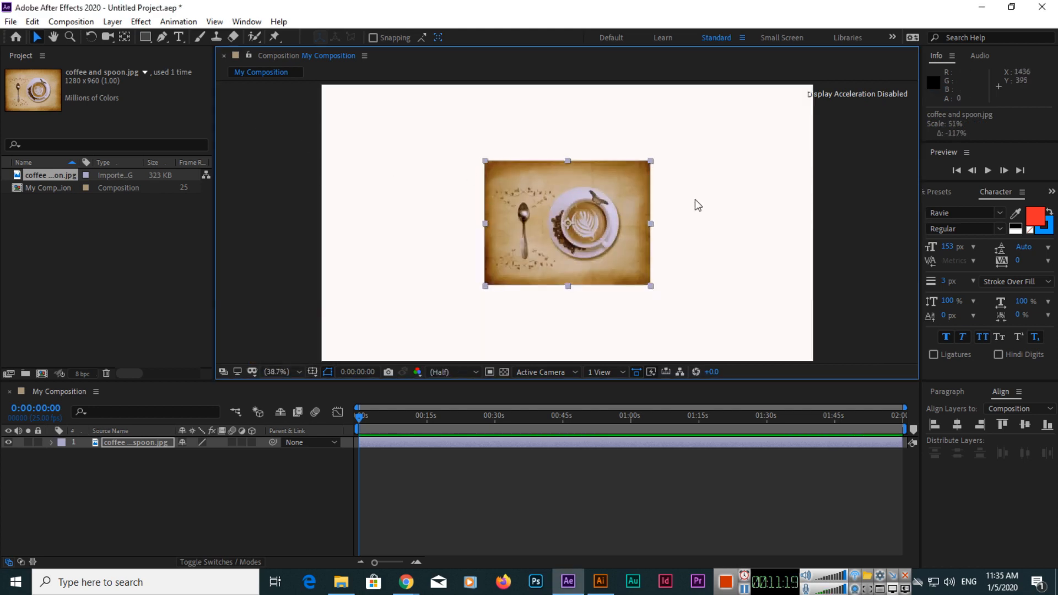
Reveal the coffee layer's Anchor Point property and add an Anchor Point keyframe at 0 seconds
click(124, 442)
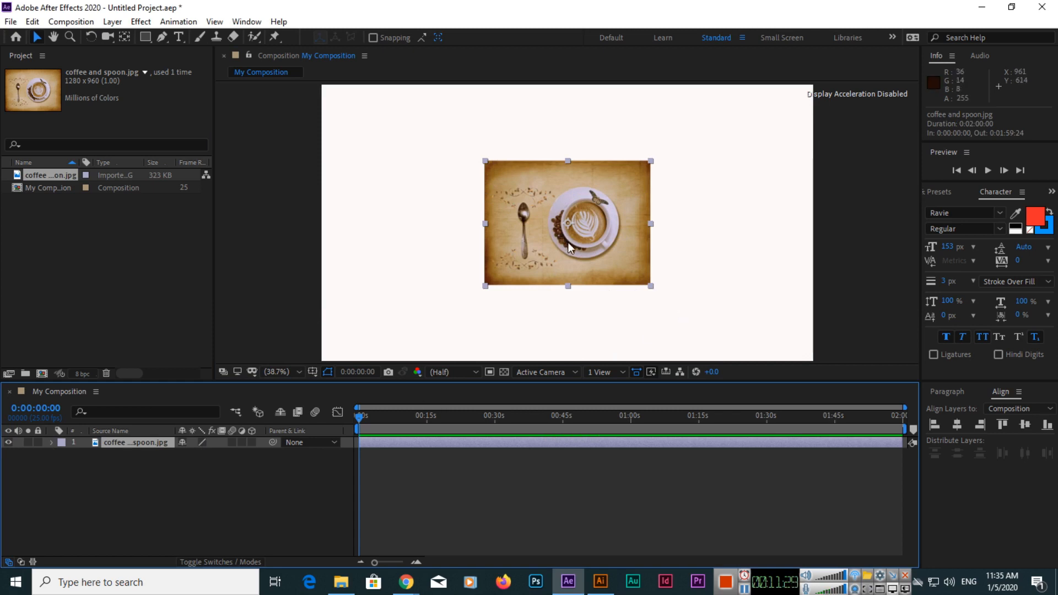
key(a)
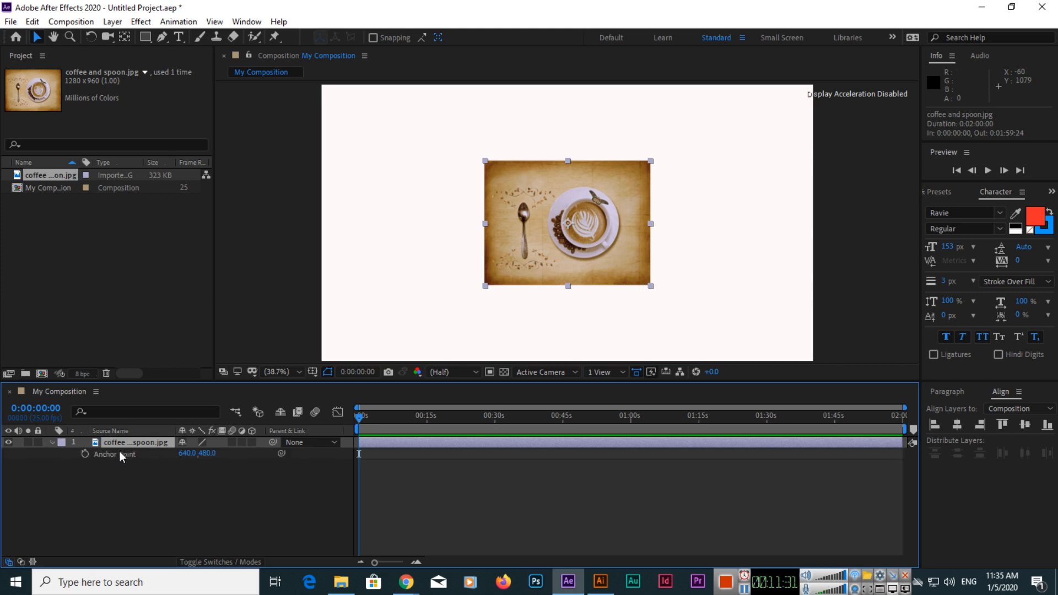
click(85, 454)
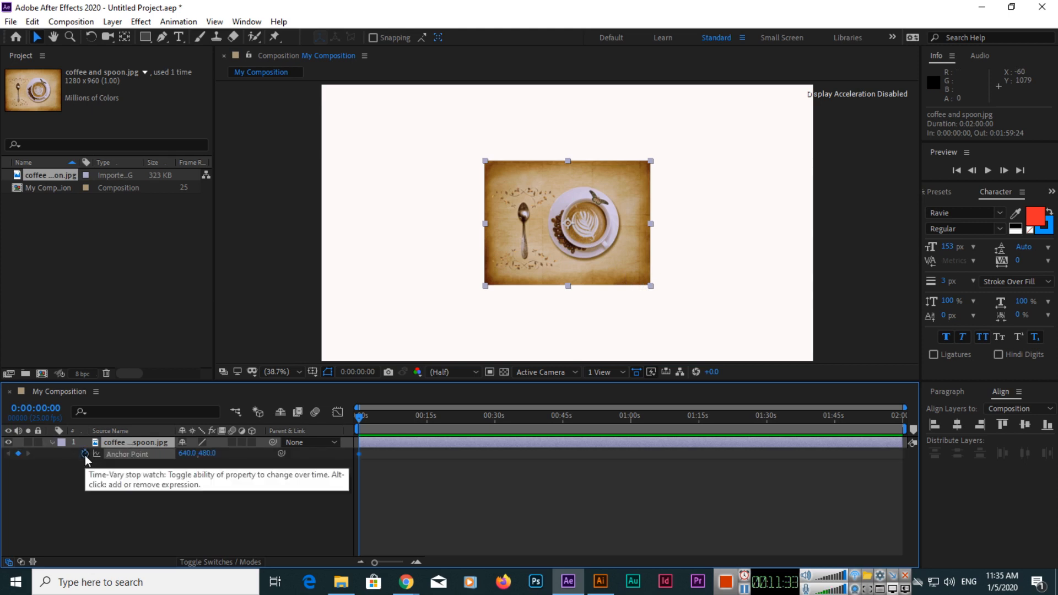
At 5 seconds, set the Anchor Point's Y value to 641.0 to create a second keyframe
click(44, 412)
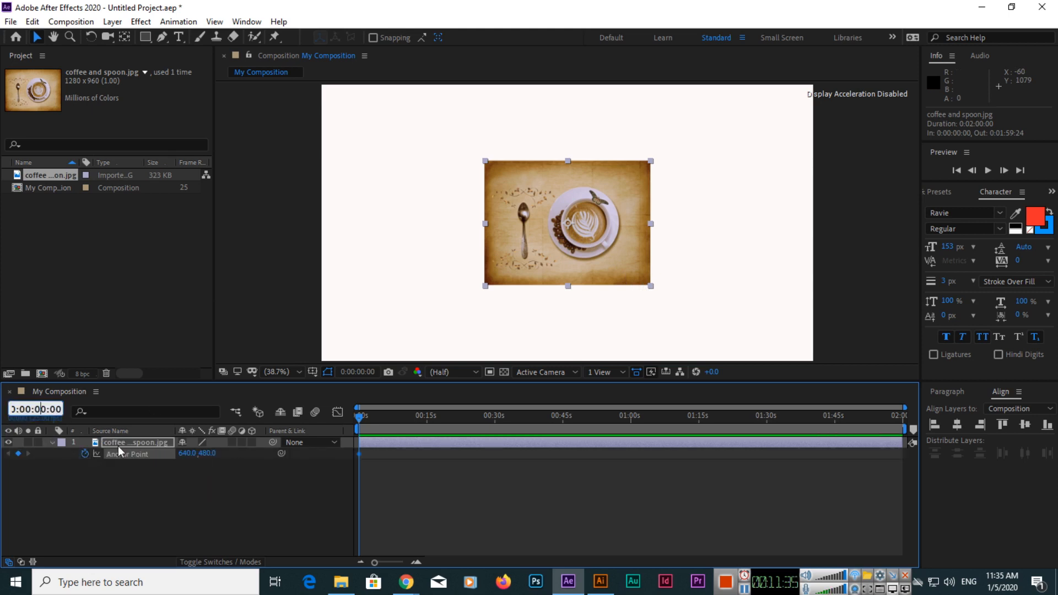
text(500)
key(Return)
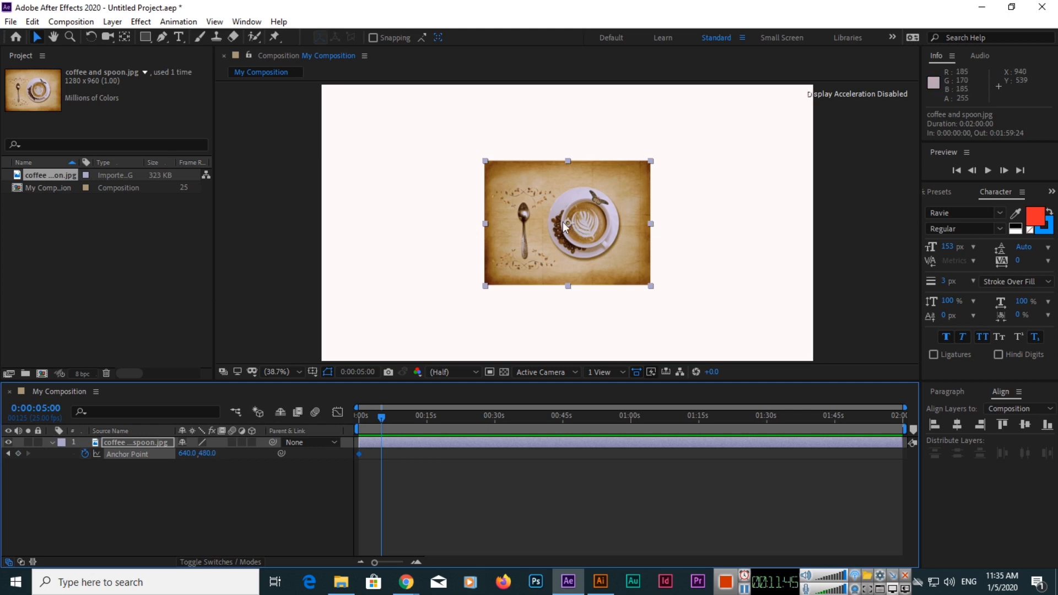
drag(198, 455, 305, 453)
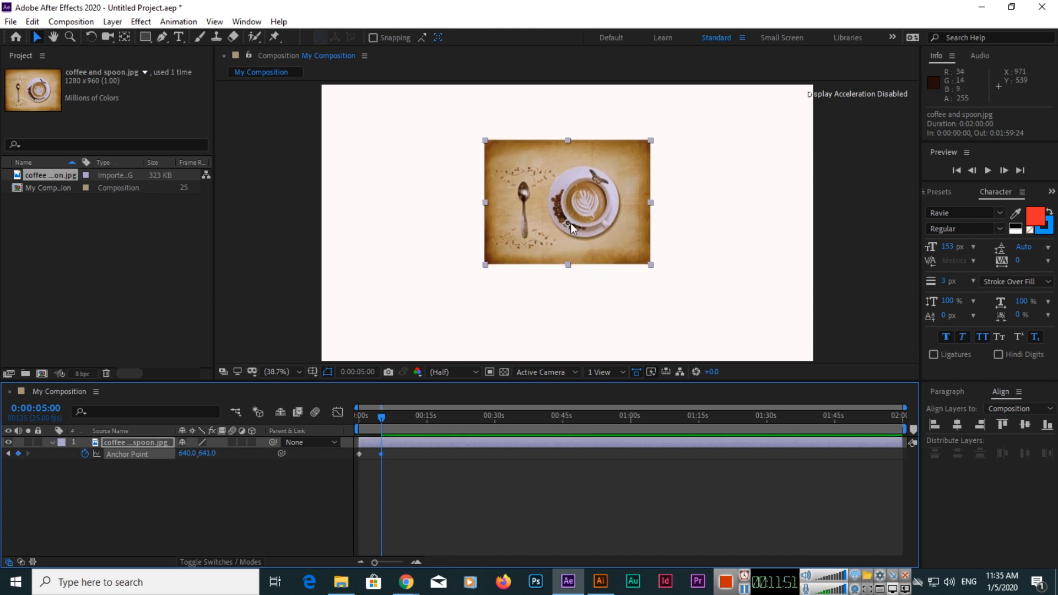
Increase the Anchor Point's Y value at the 5-second keyframe to 821.0
drag(208, 453, 309, 439)
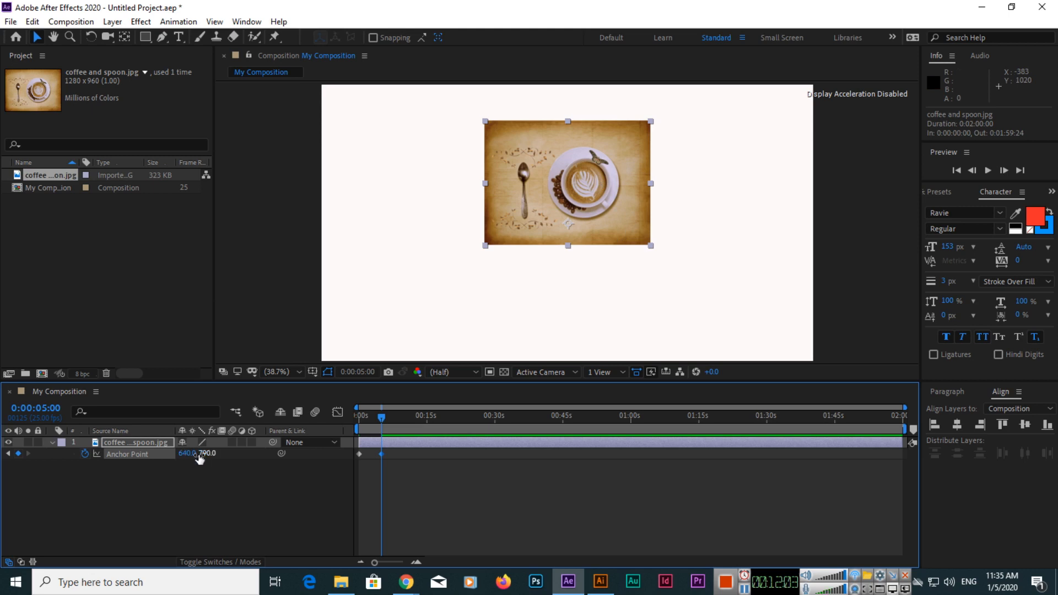
drag(206, 460, 228, 453)
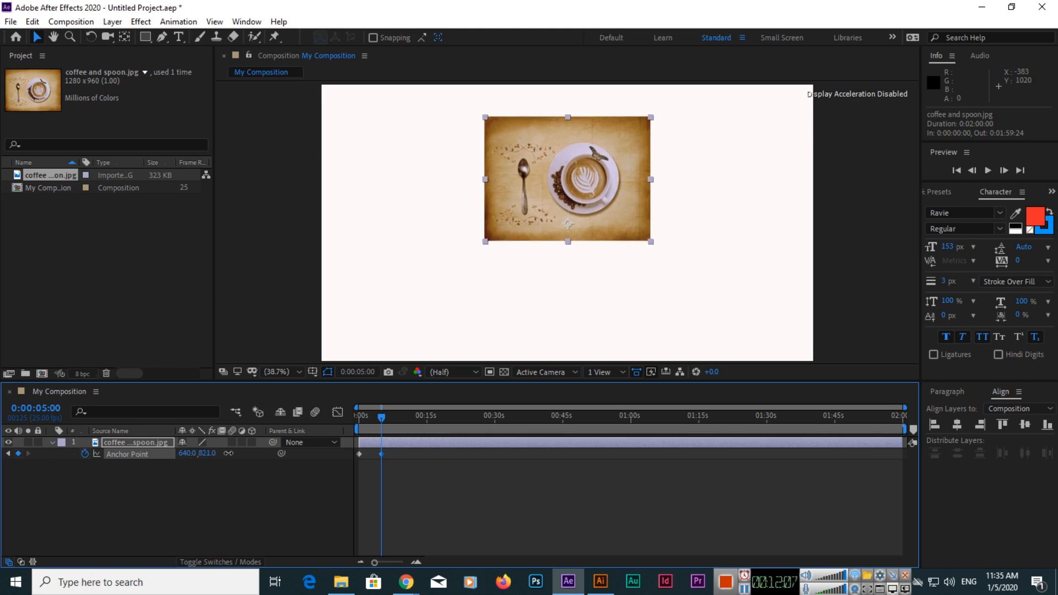
Undo the Anchor Point value changes at 5 seconds and turn off the property's keyframing
click(83, 454)
key(ctrl+z)
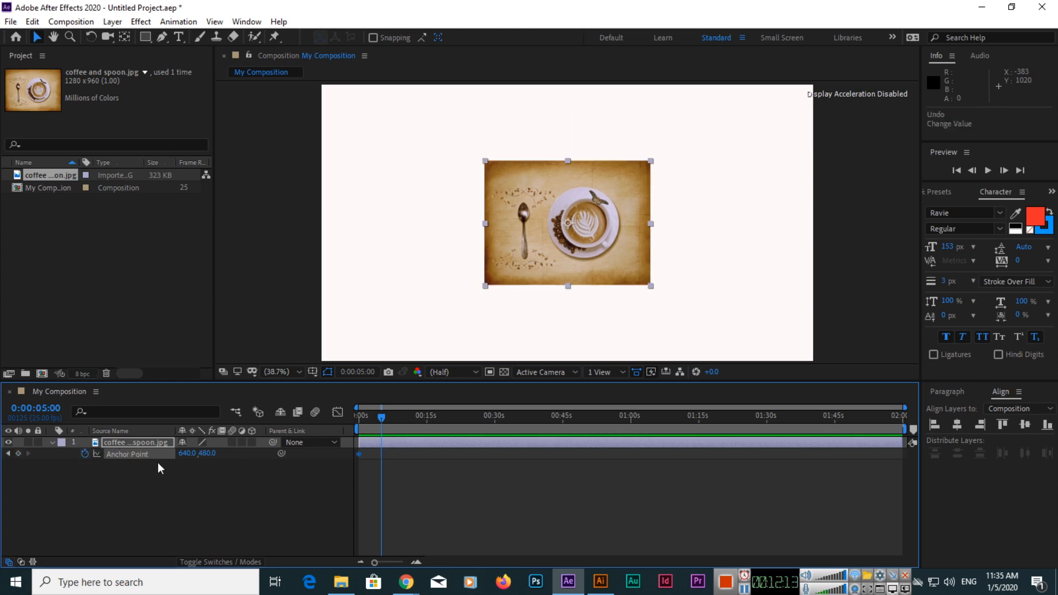
click(85, 454)
Reveal the coffee layer's Position, keyframe it at 5 seconds, and set its Y value to 749.0 at 0:00:11:10
click(131, 441)
key(p)
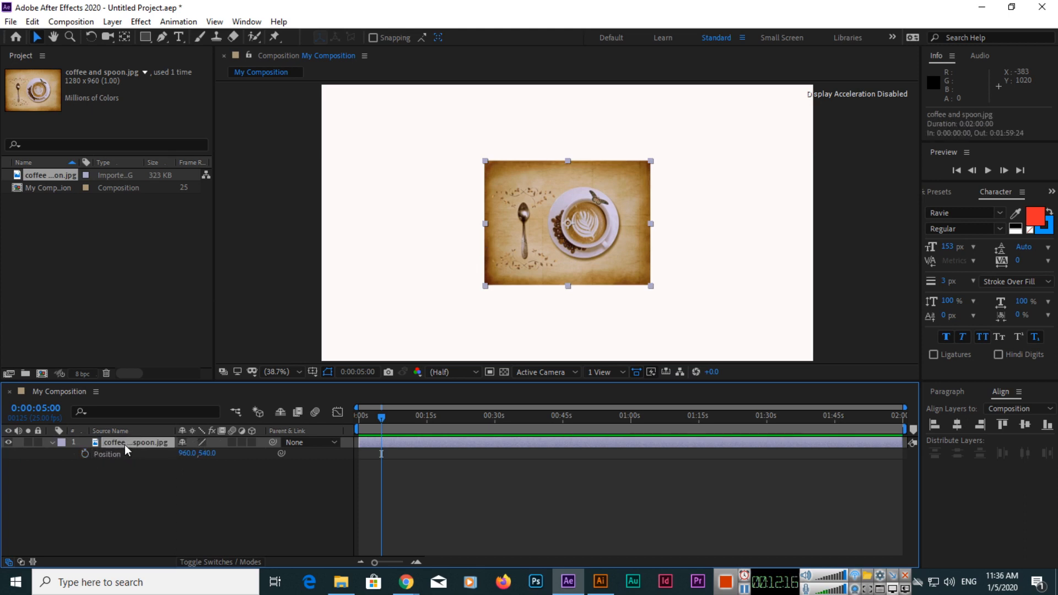
click(88, 454)
drag(385, 421, 412, 420)
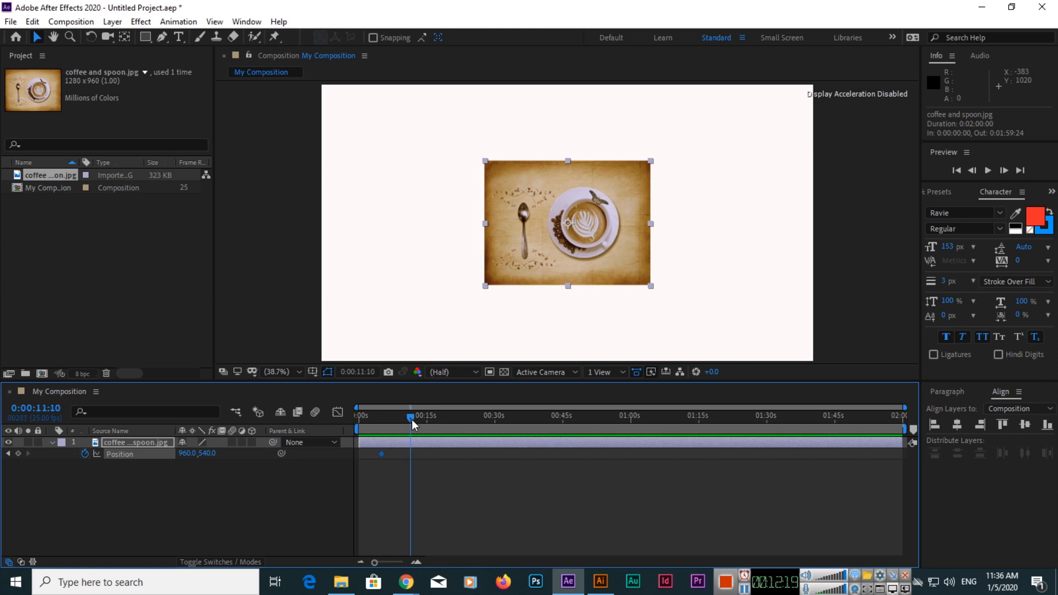
drag(208, 453, 321, 441)
drag(209, 453, 247, 451)
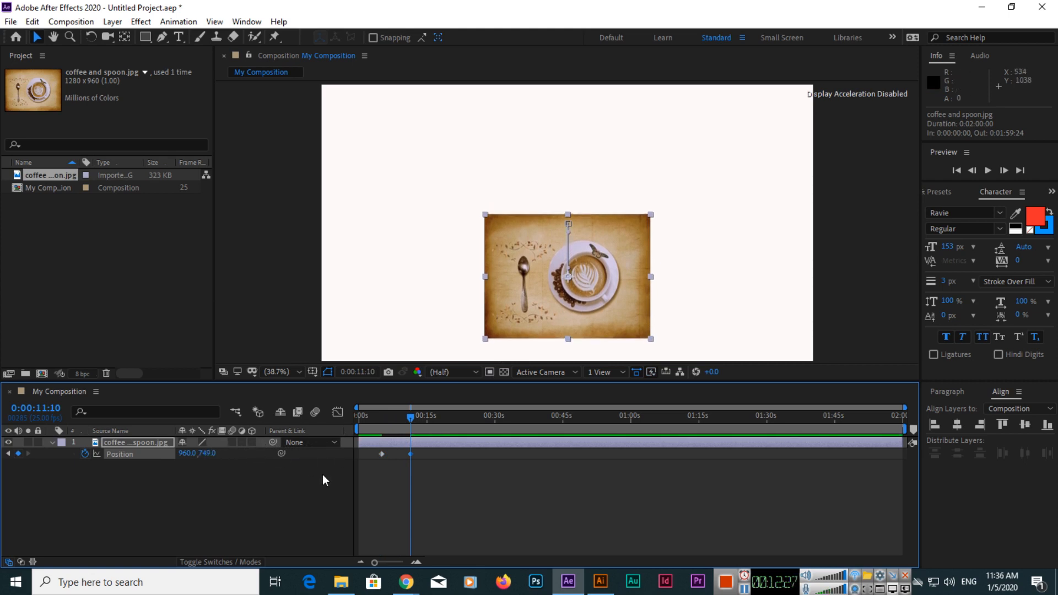
Undo the Position keyframes and the Position value changes on the coffee layer
key(ctrl+z)
key(ctrl+z)
key(ctrl+z)
key(ctrl+z)
key(ctrl+z)
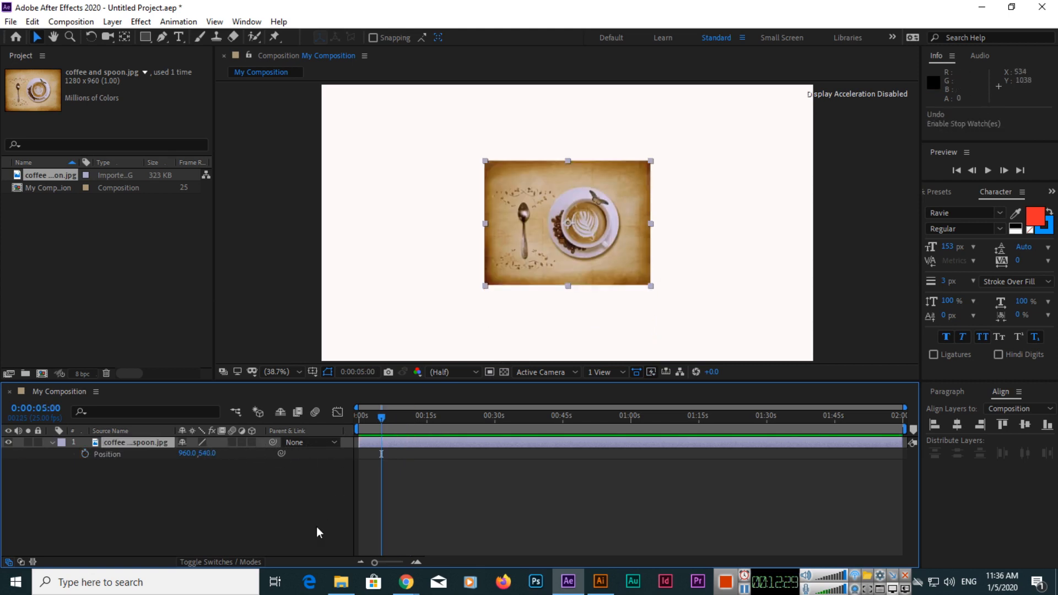
Reveal the coffee layer's Anchor Point and set its X value to 1189.0 at 0:00:05:17 to create a second keyframe
drag(384, 417, 350, 418)
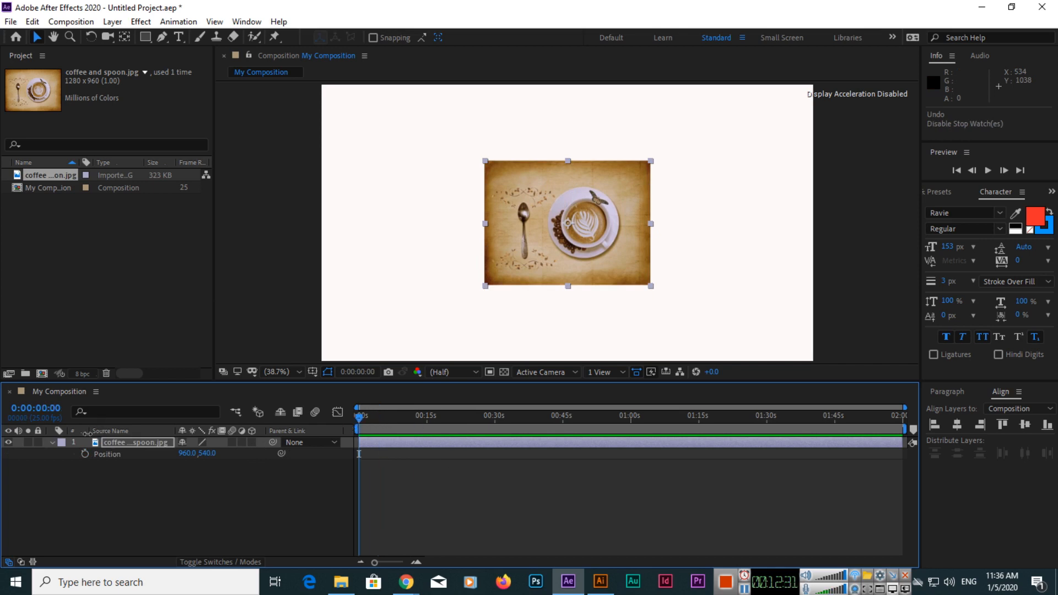
click(122, 445)
key(alt+shift+a)
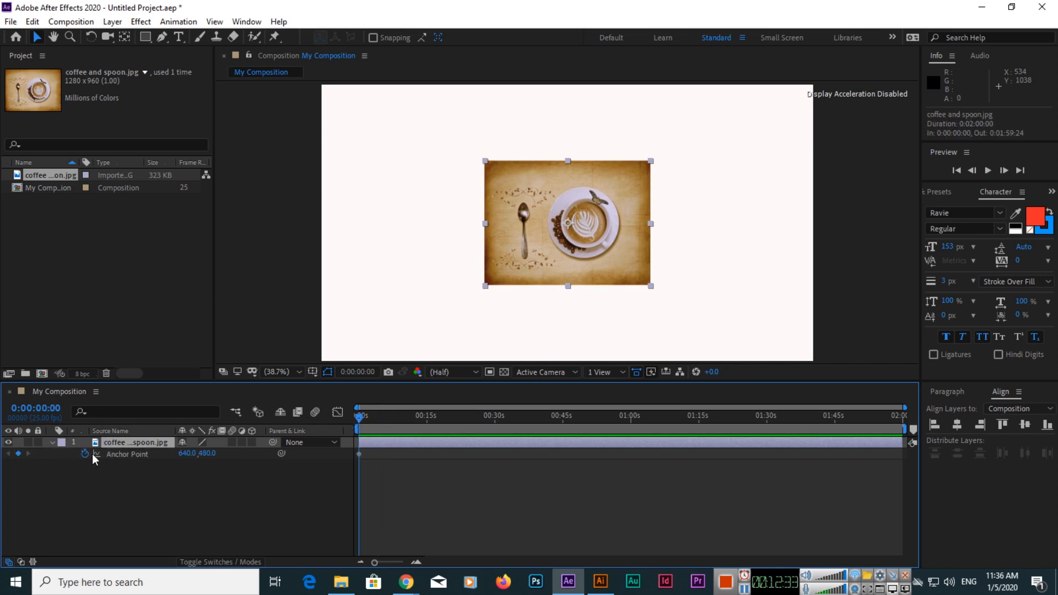
click(385, 416)
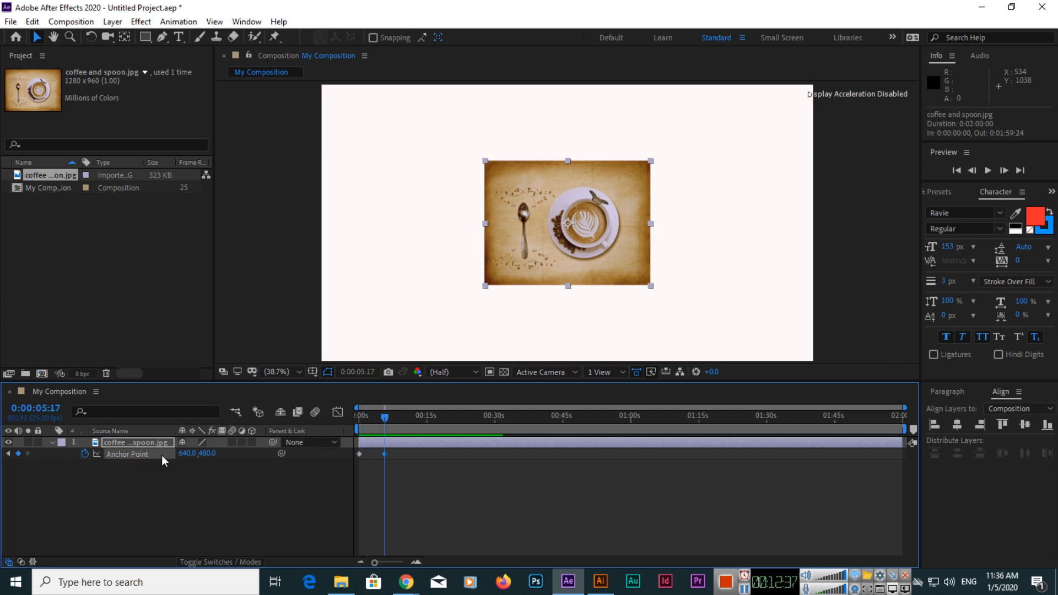
drag(208, 453, 391, 462)
key(ctrl+z)
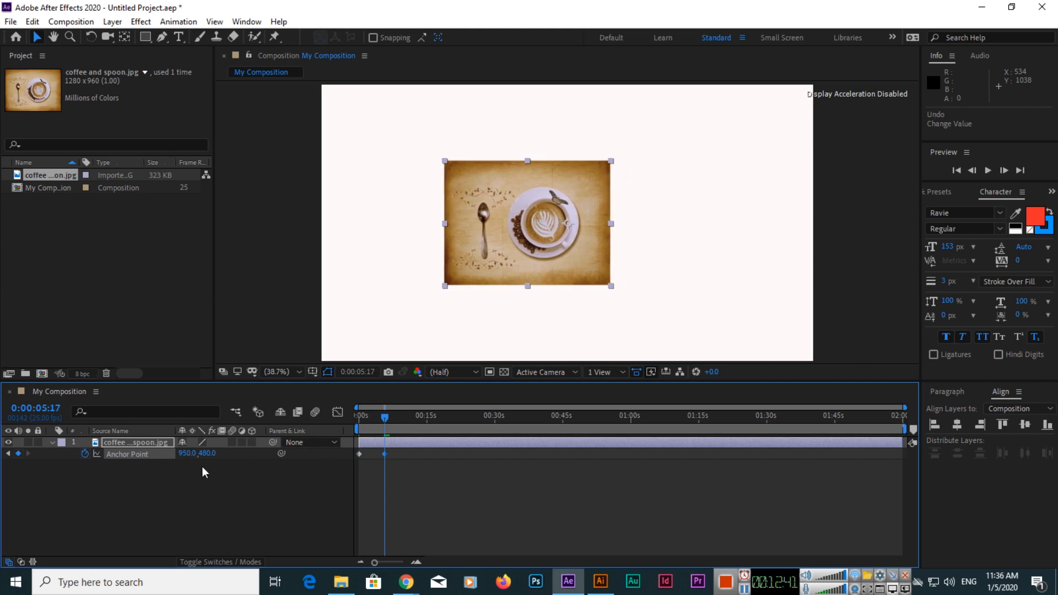
drag(189, 453, 332, 454)
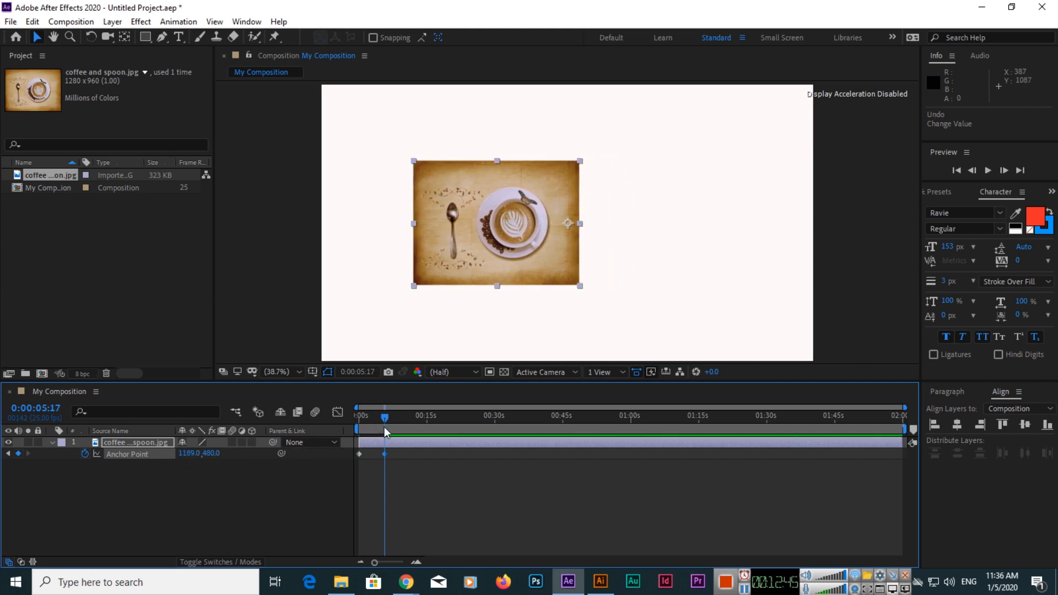
Return the playhead to 0 seconds and select the coffee layer
drag(388, 416, 348, 424)
click(127, 442)
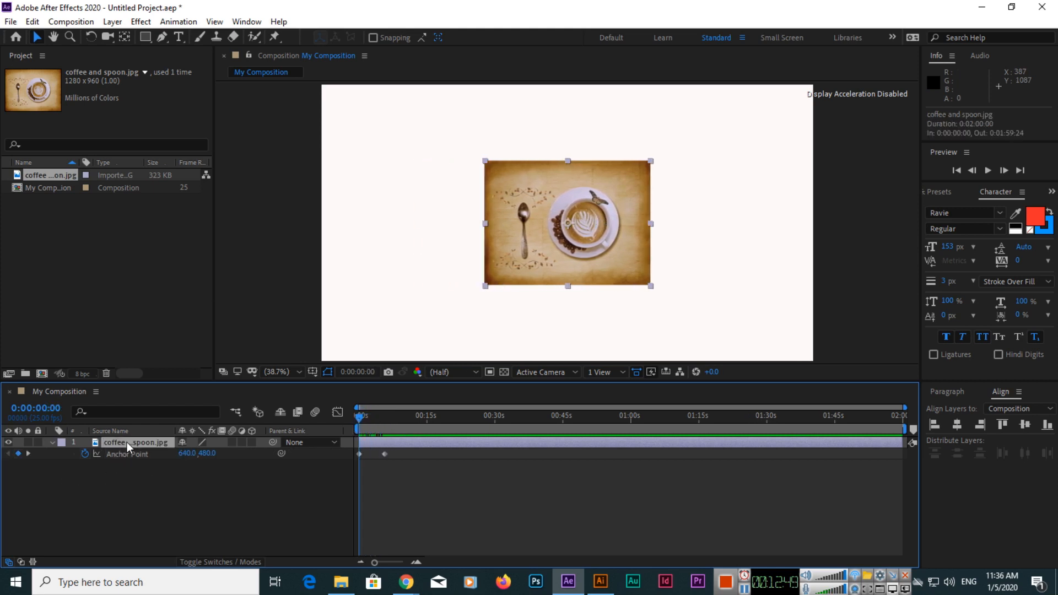